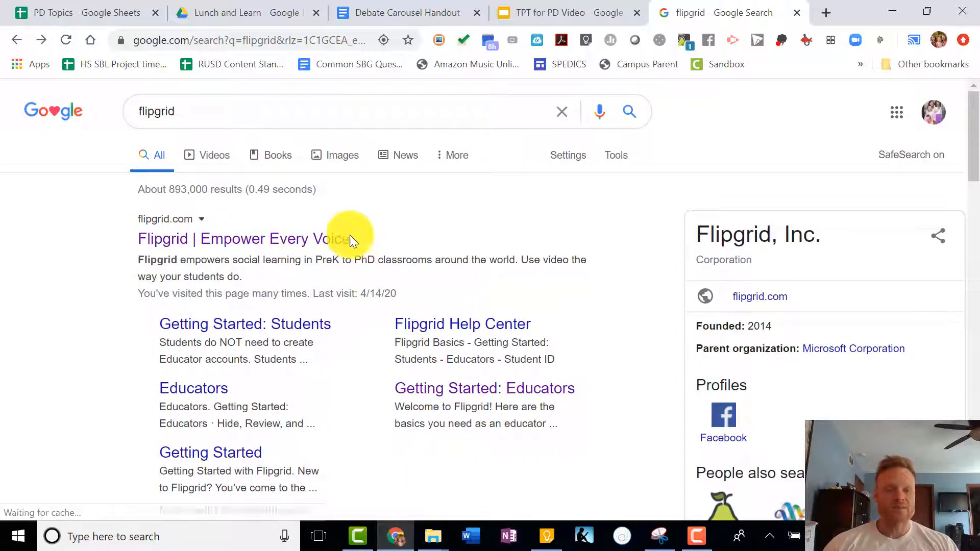
# Step: Open the Flipgrid site from the search results and log in as an educator with the school Google account
pyautogui.click(307, 249)
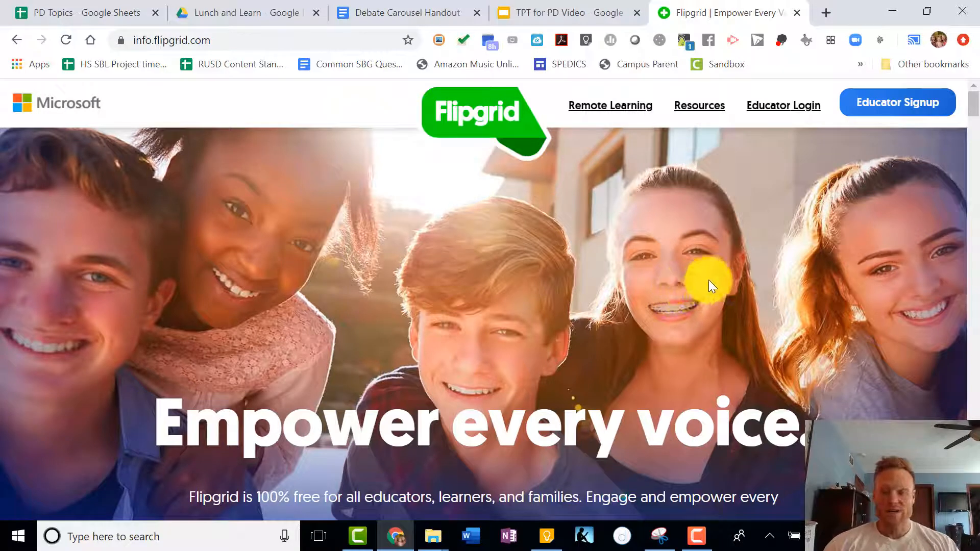
pyautogui.click(780, 106)
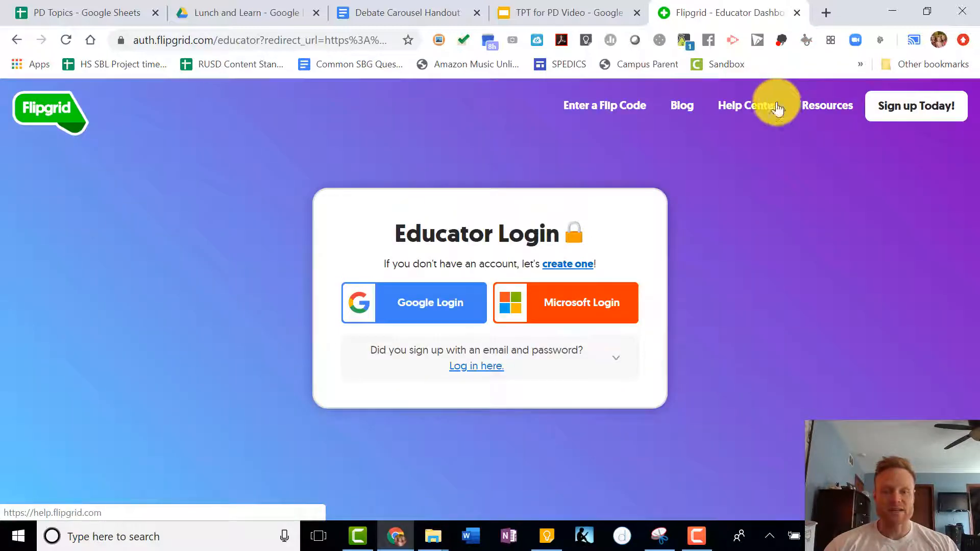
pyautogui.click(401, 311)
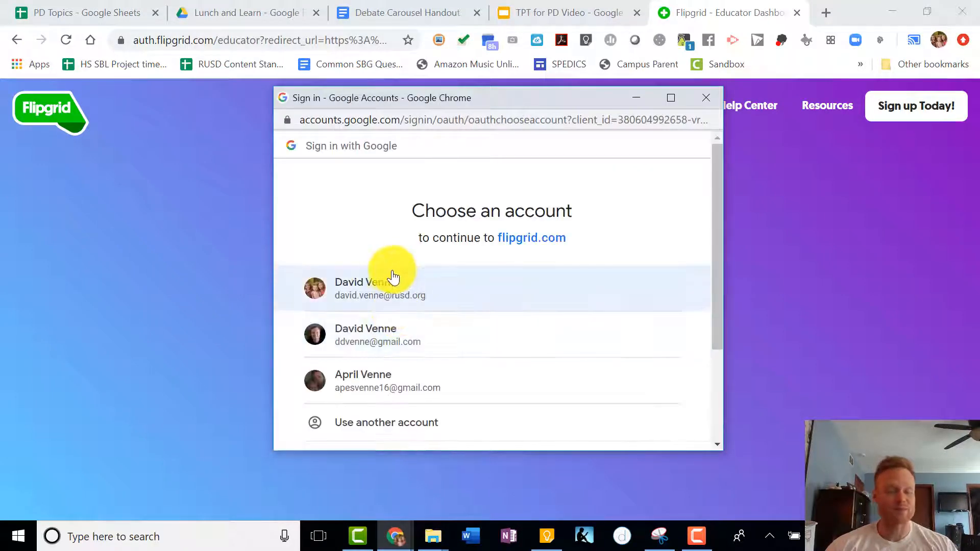
pyautogui.click(382, 290)
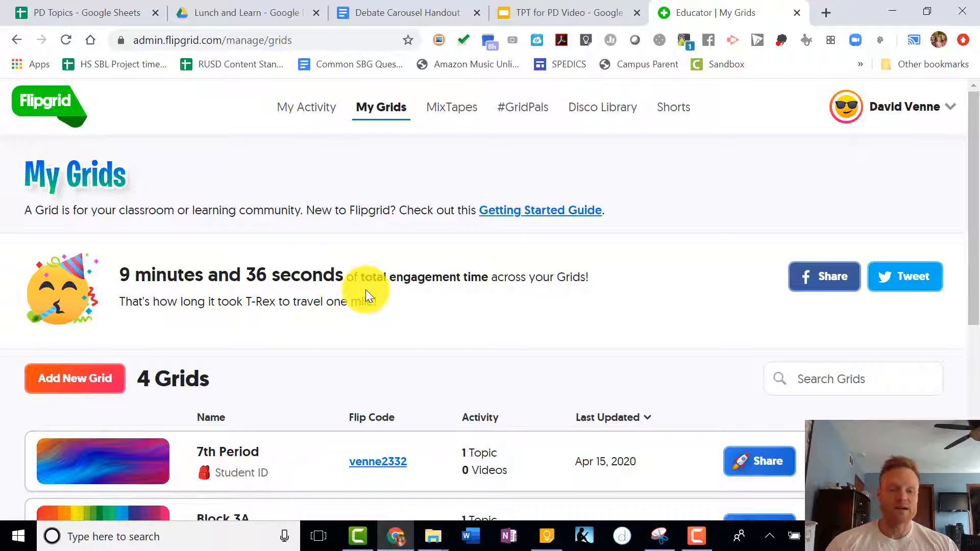
# Step: Start a new grid and name it "Spanish 1 Class"
pyautogui.scroll(-4, 337, 282)
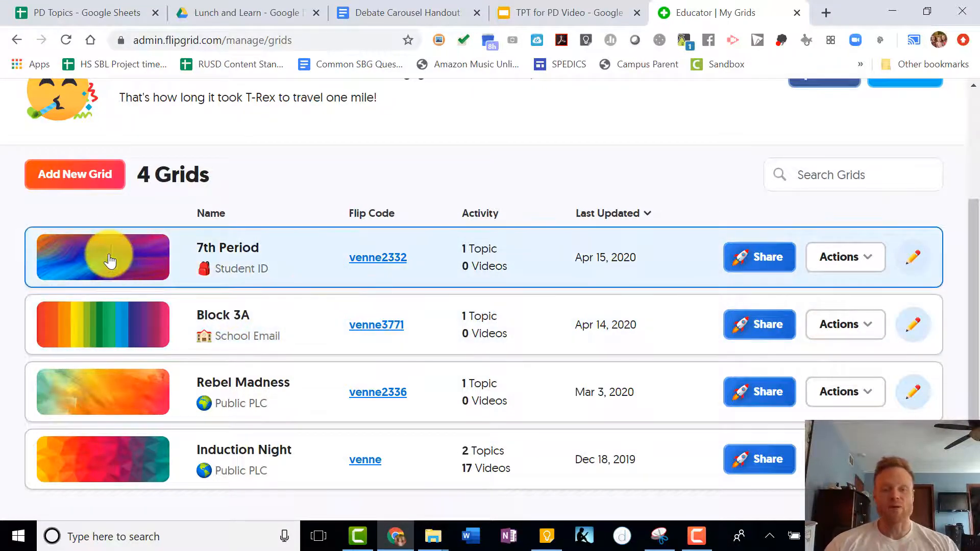
pyautogui.click(66, 175)
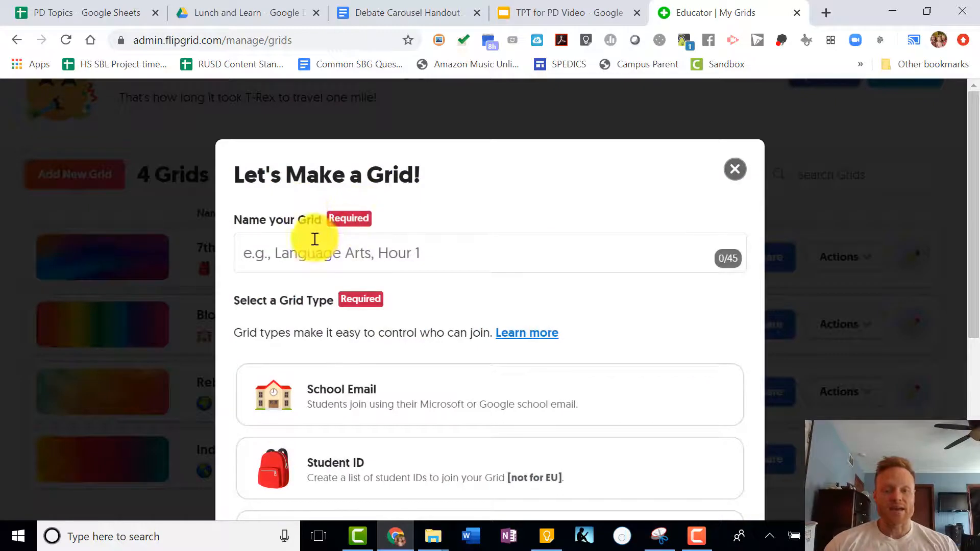
pyautogui.click(314, 251)
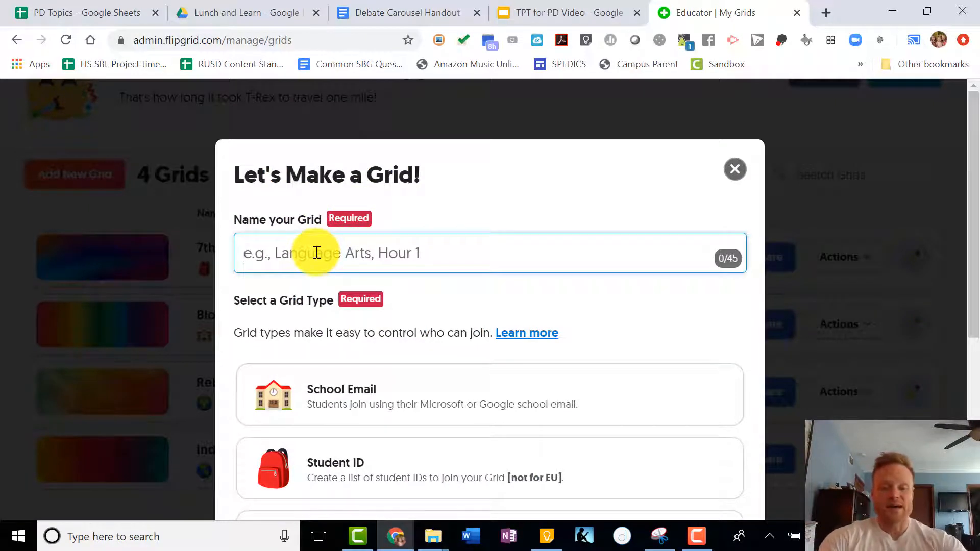
pyautogui.write('Spanos')
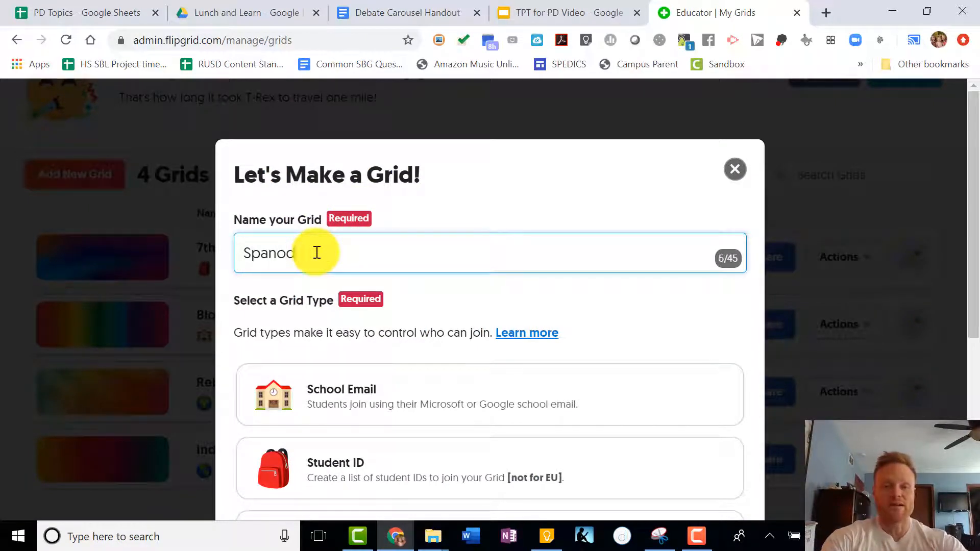
pyautogui.press('BackSpace')
pyautogui.press('BackSpace')
pyautogui.write('ish 1 Class')
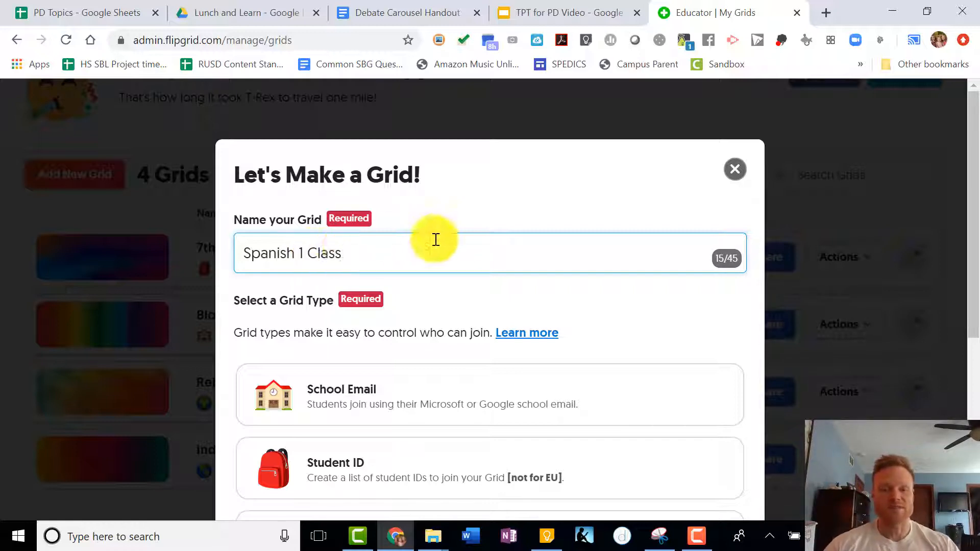
# Step: Choose School Email as the grid type and continue with the suggested Flip Code
pyautogui.scroll(-1, 438, 257)
pyautogui.scroll(-2, 438, 257)
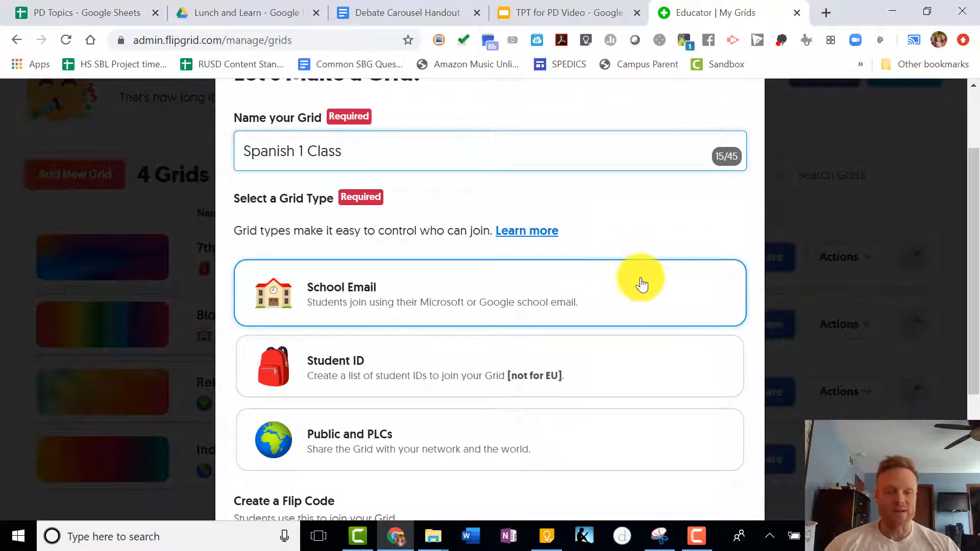
pyautogui.scroll(-3, 638, 281)
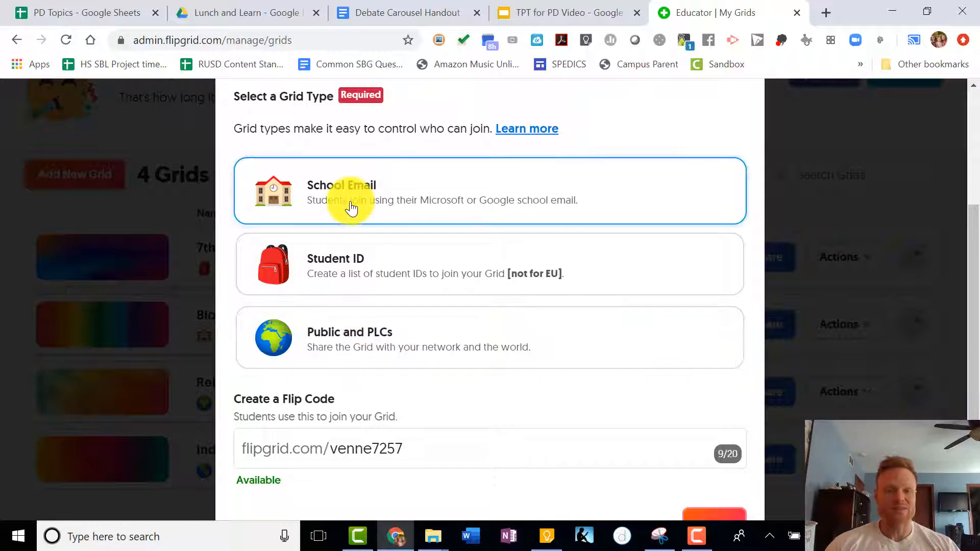
pyautogui.click(348, 210)
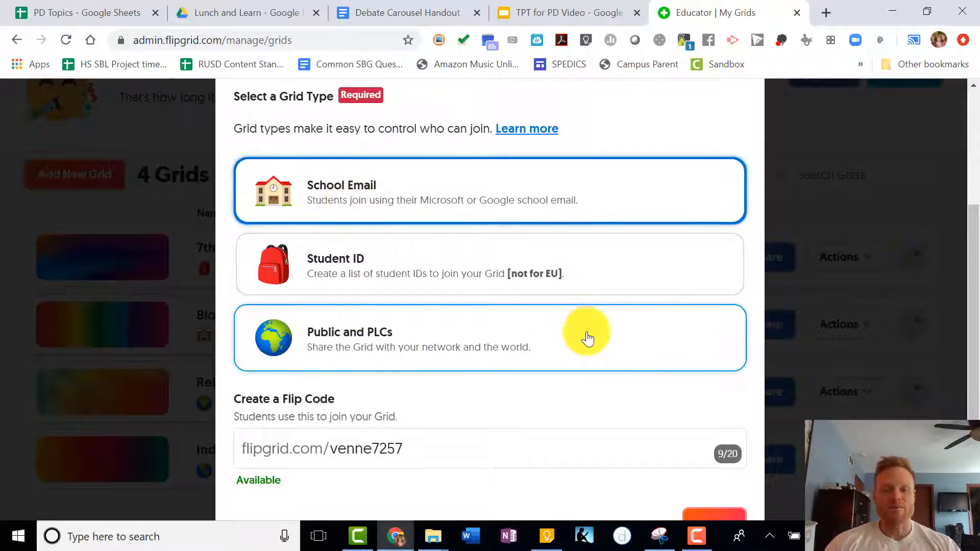
pyautogui.scroll(-2, 585, 335)
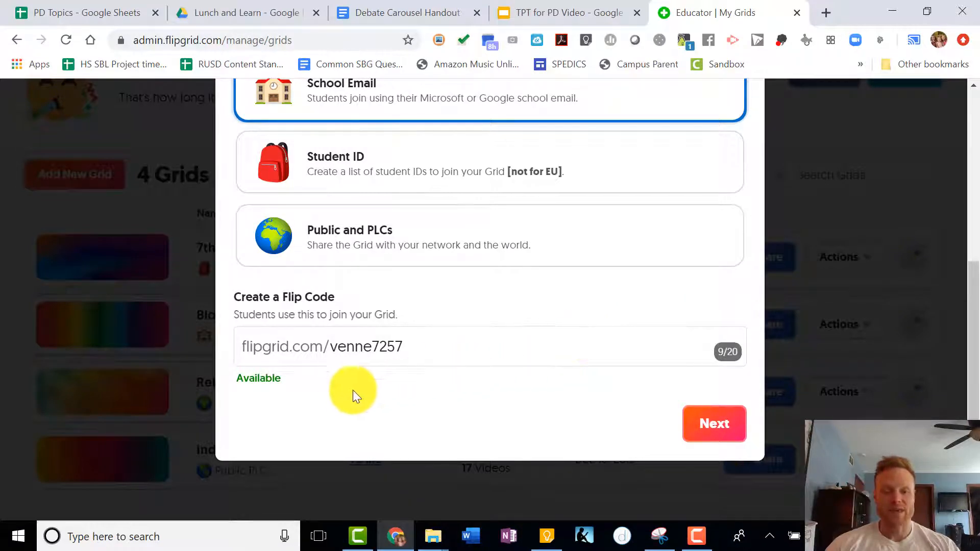
pyautogui.click(422, 346)
pyautogui.doubleClick(371, 352)
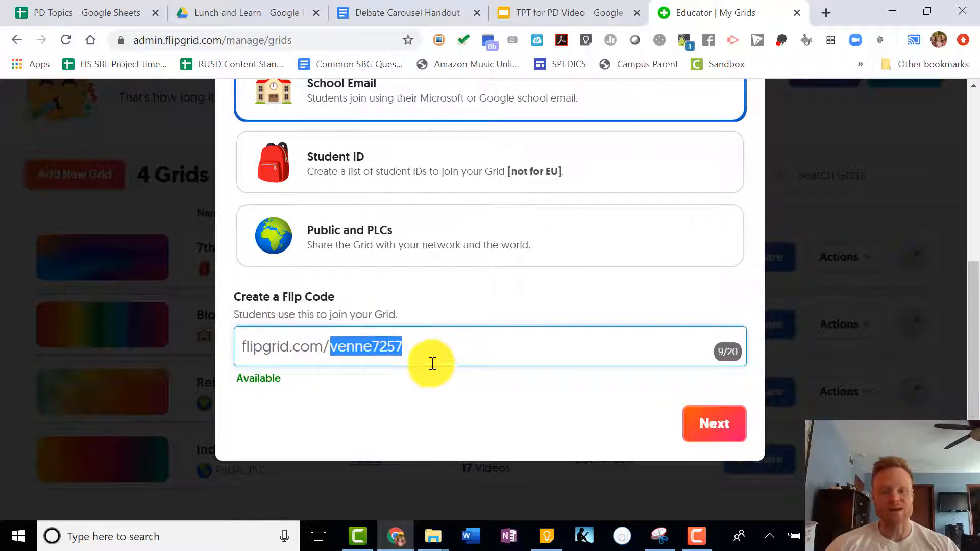
pyautogui.click(720, 424)
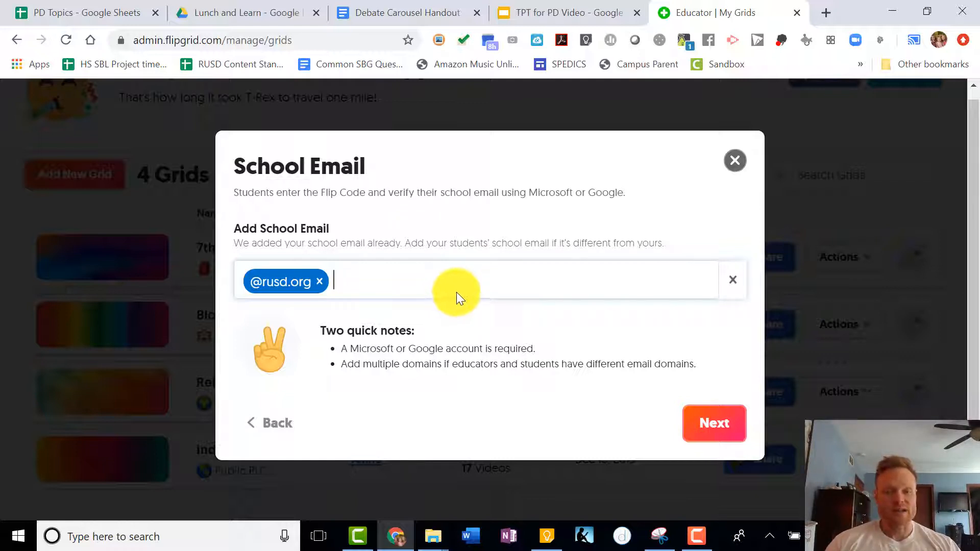
pyautogui.click(722, 433)
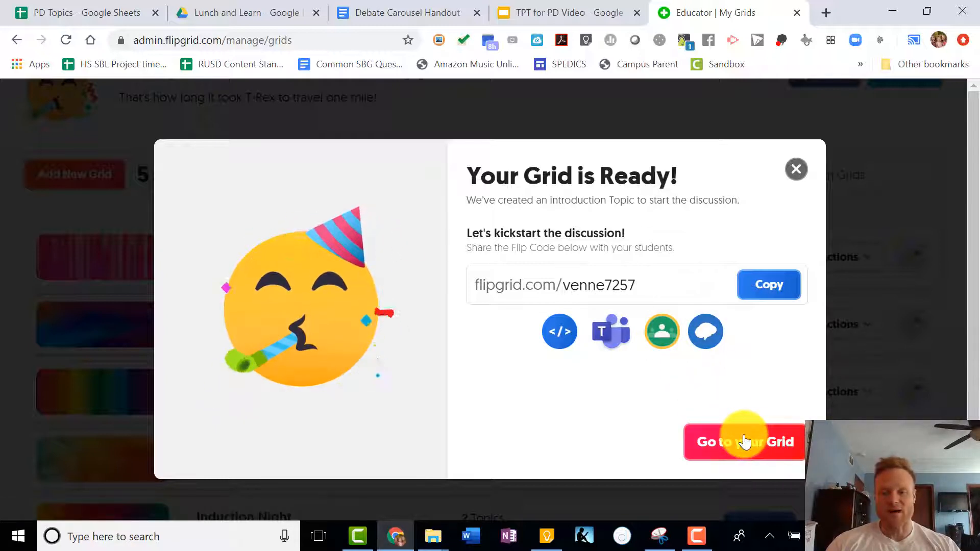
pyautogui.click(526, 284)
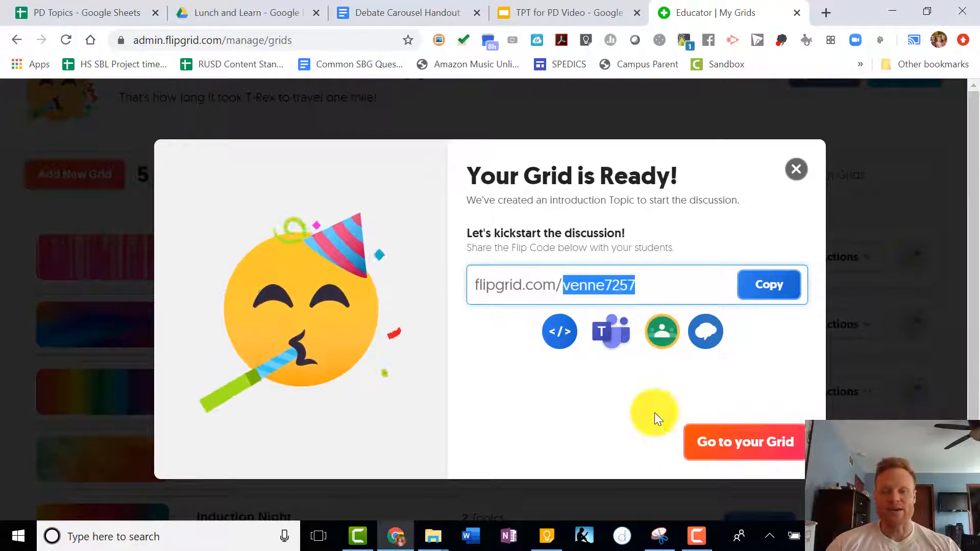
pyautogui.click(735, 438)
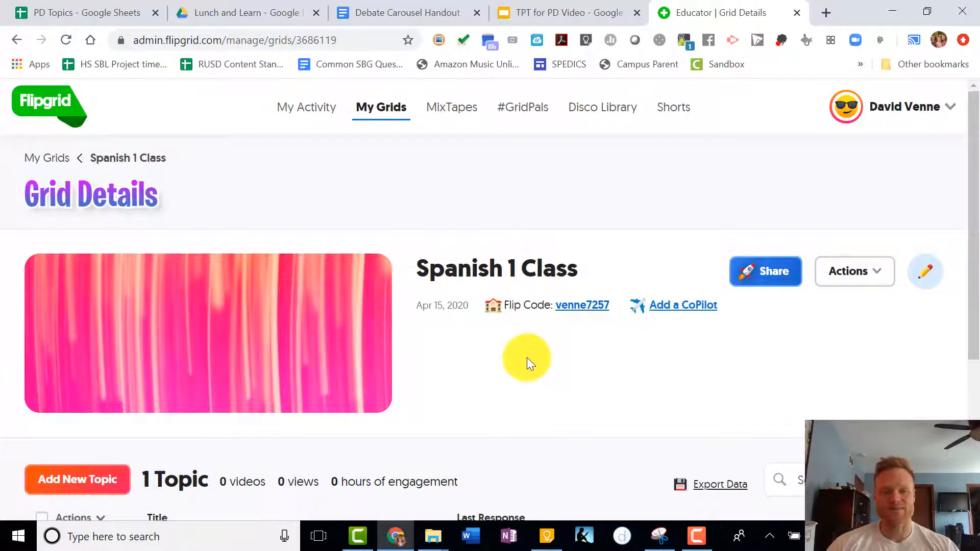
# Step: Permanently delete the default "Say Hello on Flipgrid!" topic from the grid
pyautogui.scroll(-2, 543, 388)
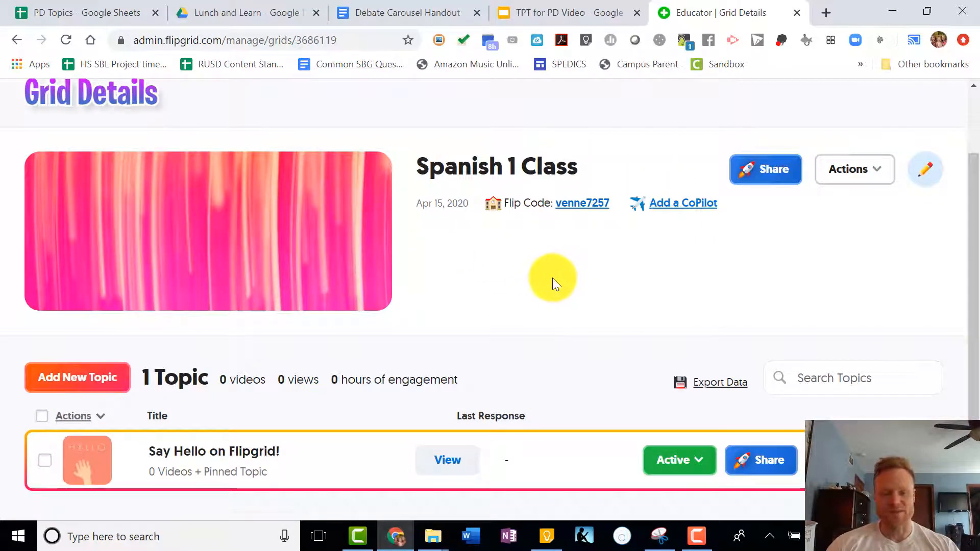
pyautogui.scroll(-2, 549, 280)
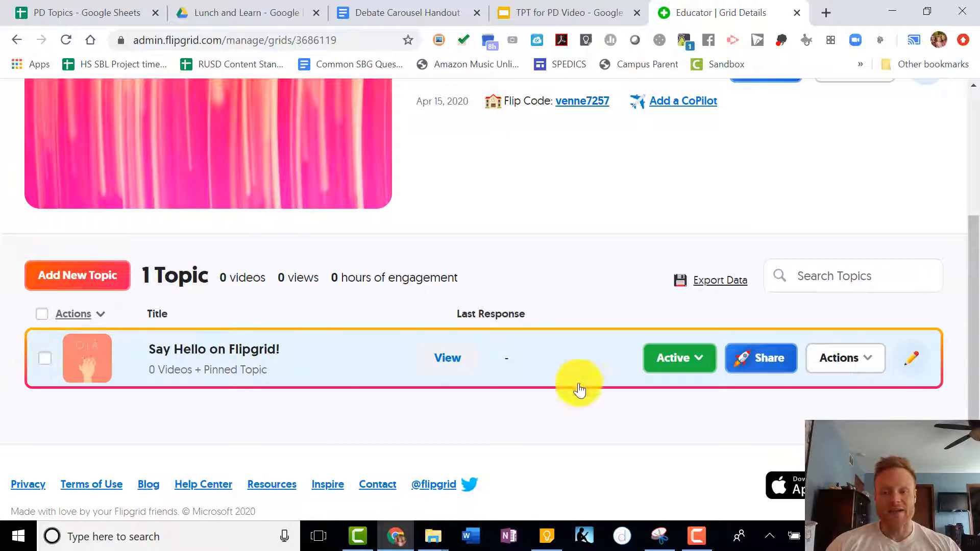
pyautogui.click(868, 360)
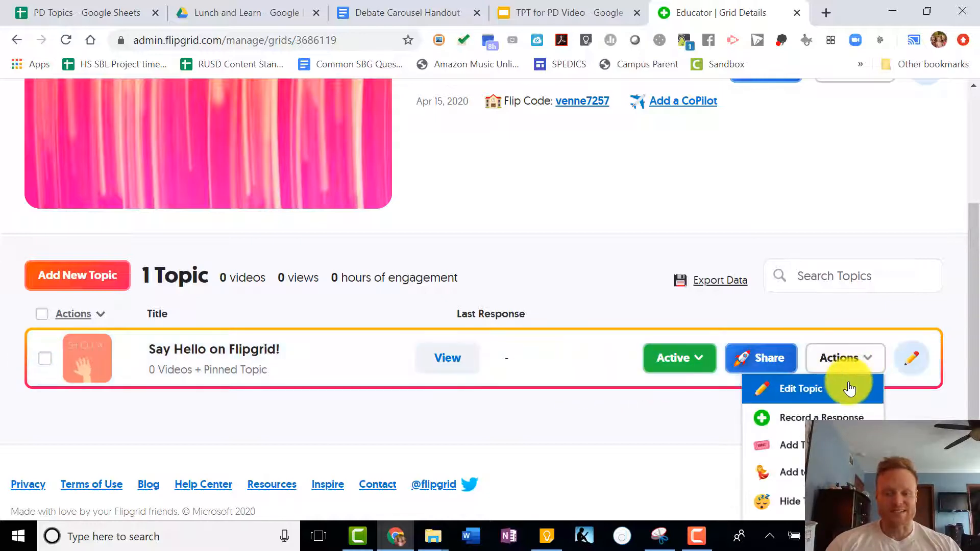
pyautogui.scroll(-2, 845, 393)
pyautogui.scroll(-1, 838, 405)
pyautogui.click(794, 506)
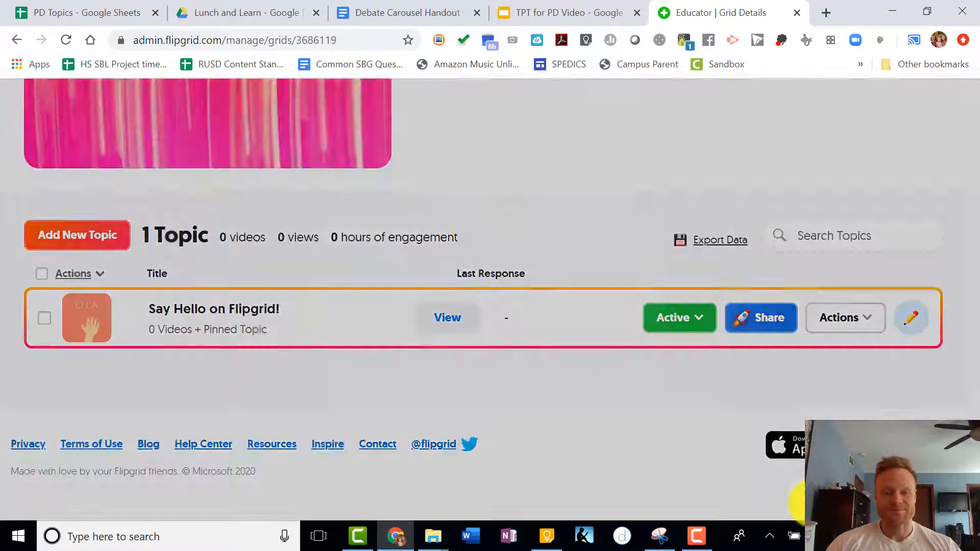
pyautogui.click(381, 305)
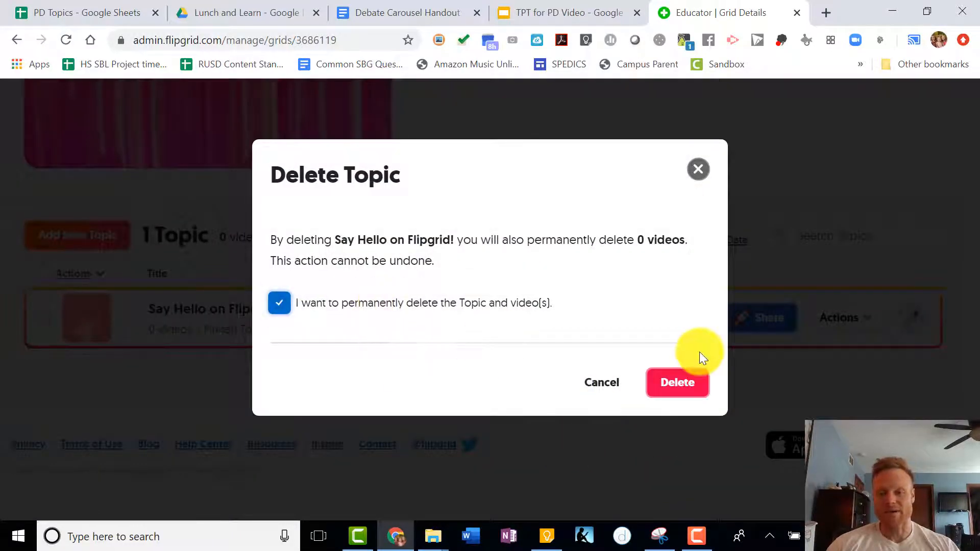
pyautogui.click(678, 388)
# Step: Start a new topic in the grid and title it "Introductions"
pyautogui.scroll(-2, 464, 384)
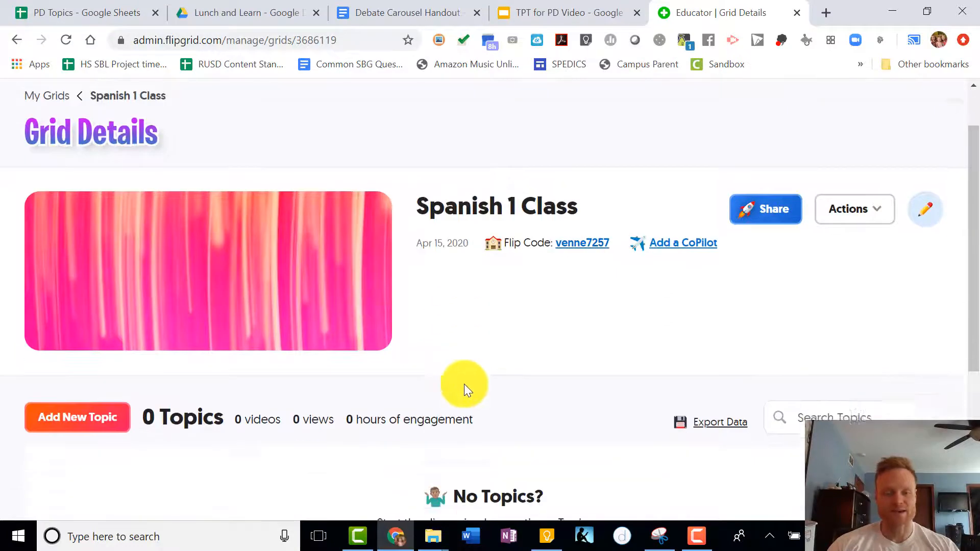
pyautogui.scroll(-2, 335, 415)
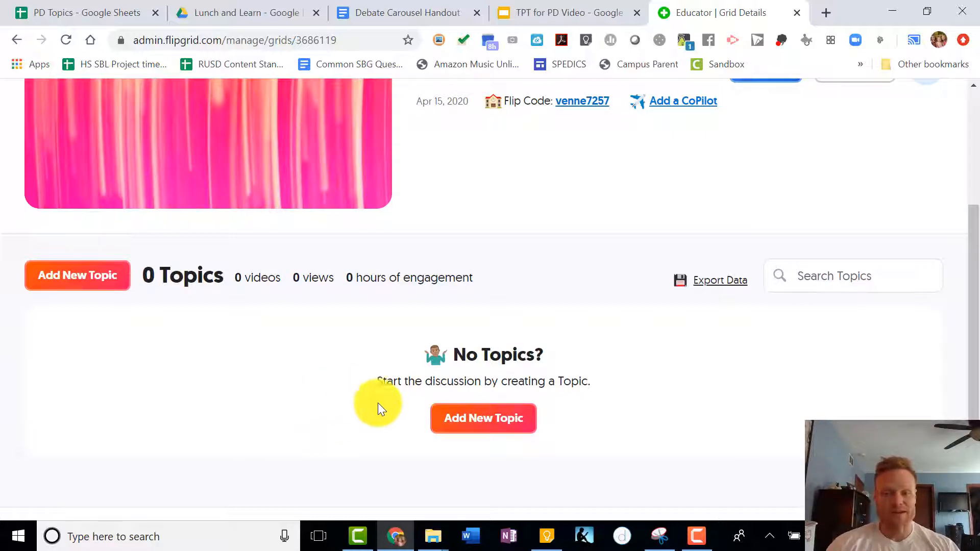
pyautogui.click(99, 280)
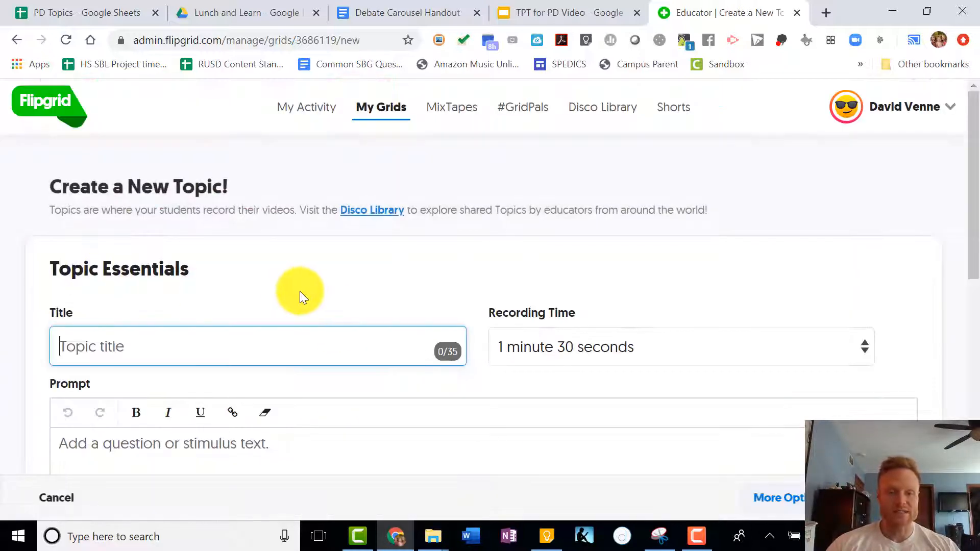
pyautogui.write('Int')
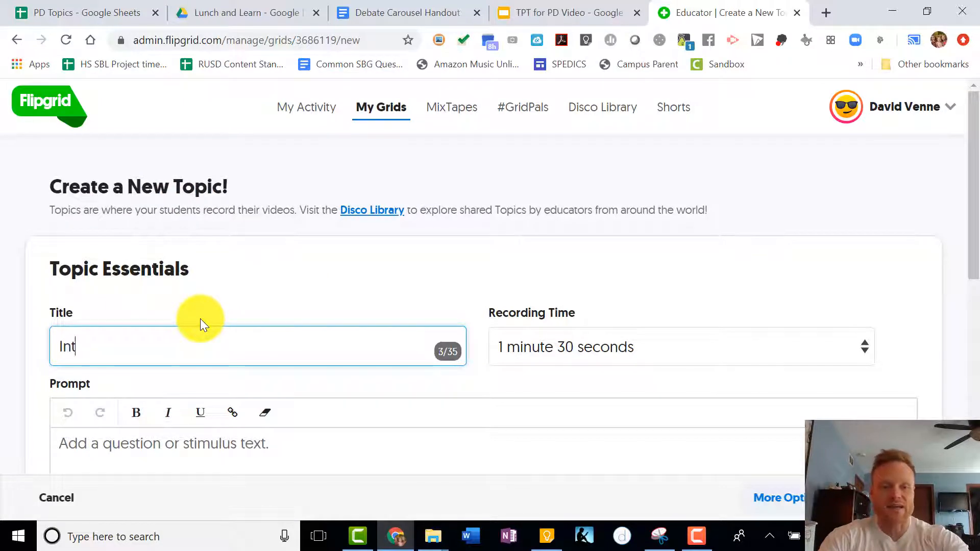
pyautogui.write('roduc')
pyautogui.press('BackSpace')
pyautogui.press('BackSpace')
pyautogui.write('ductions')
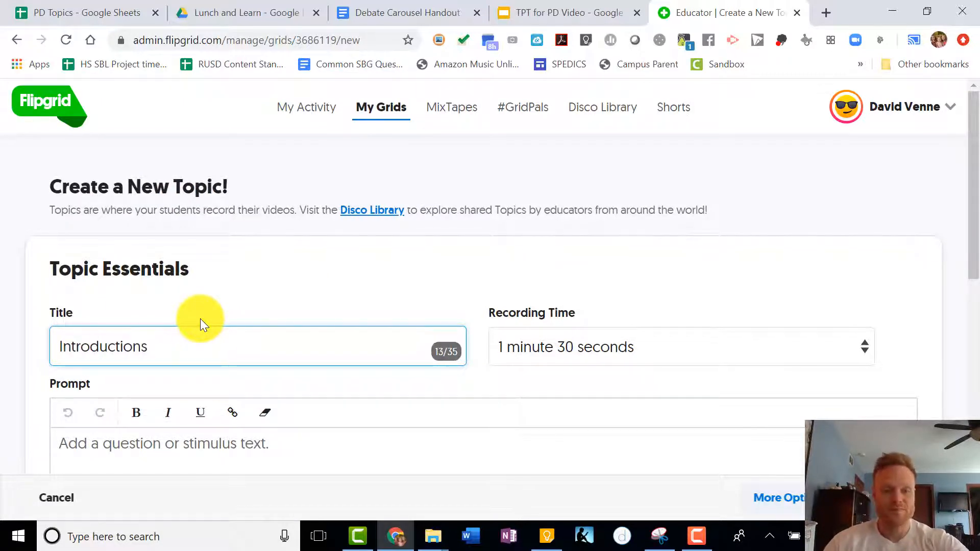
# Step: Set the topic's recording time to 1 minute
pyautogui.scroll(-4, 241, 321)
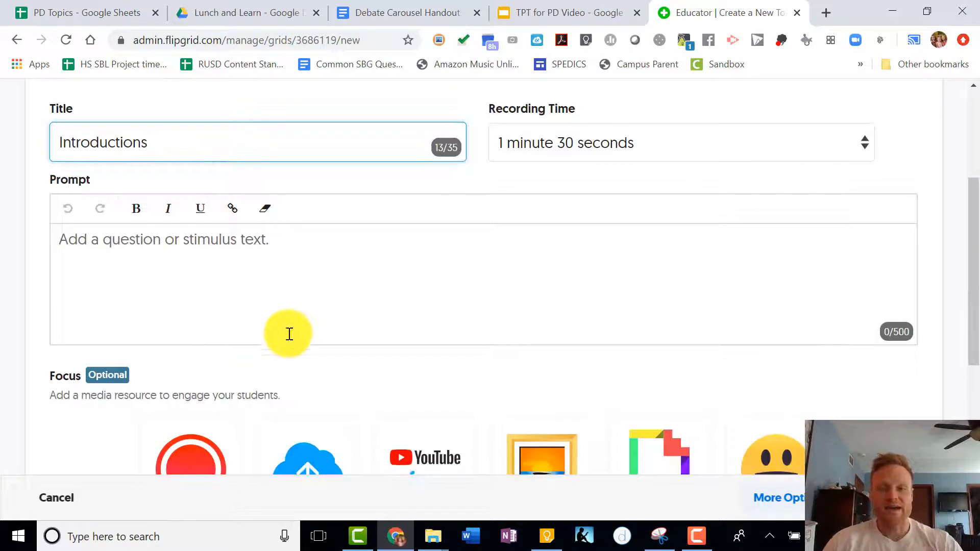
pyautogui.click(618, 148)
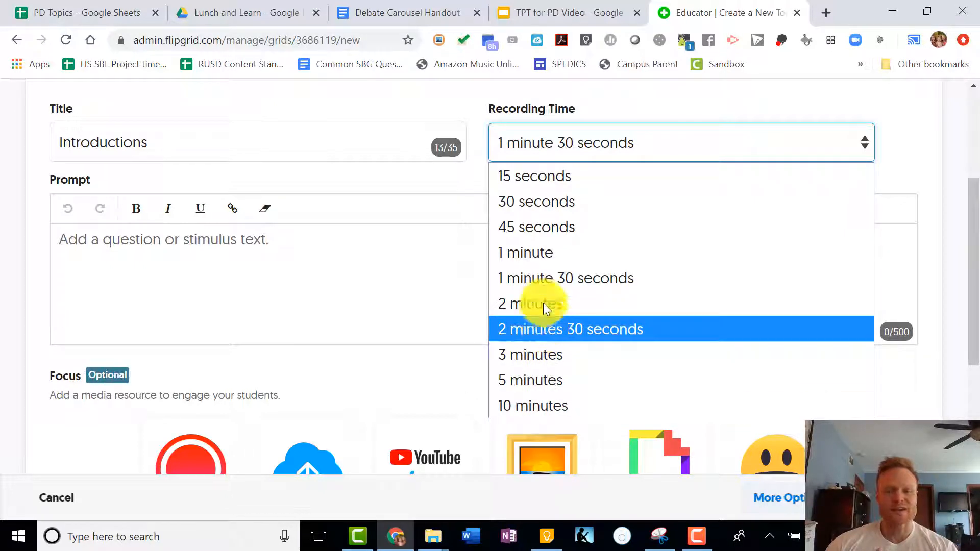
pyautogui.click(544, 258)
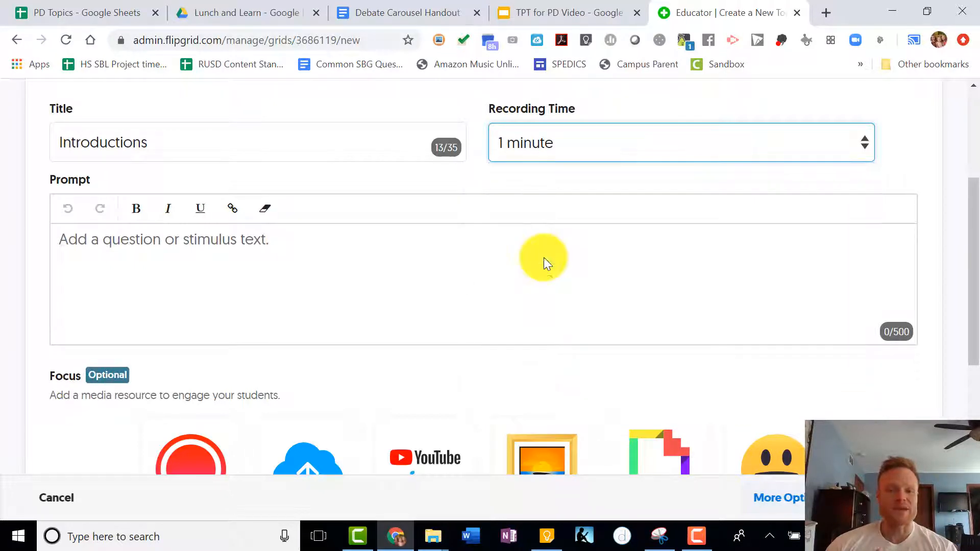
# Step: Enter the topic prompt "Tell me a little about yourself. Include one interesting fact."
pyautogui.click(427, 299)
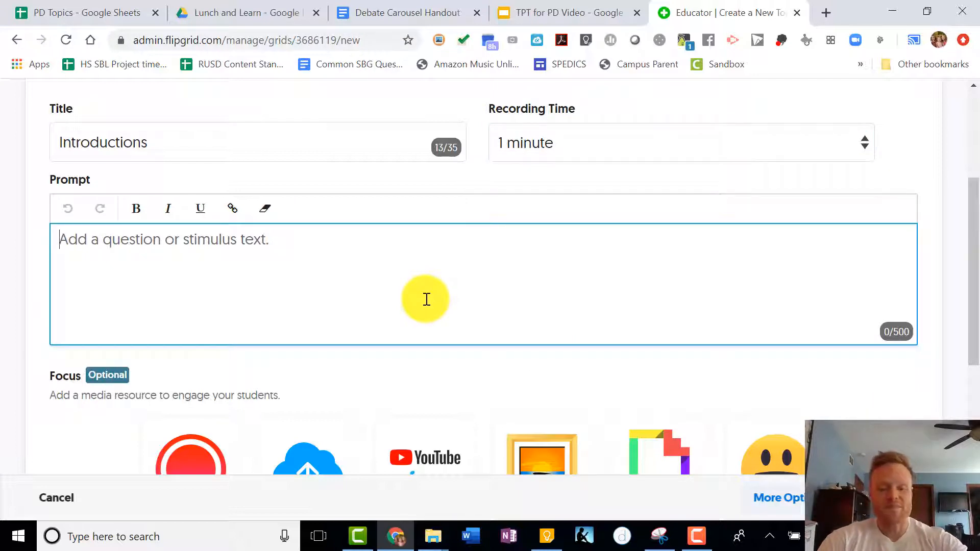
pyautogui.write('Tell me ')
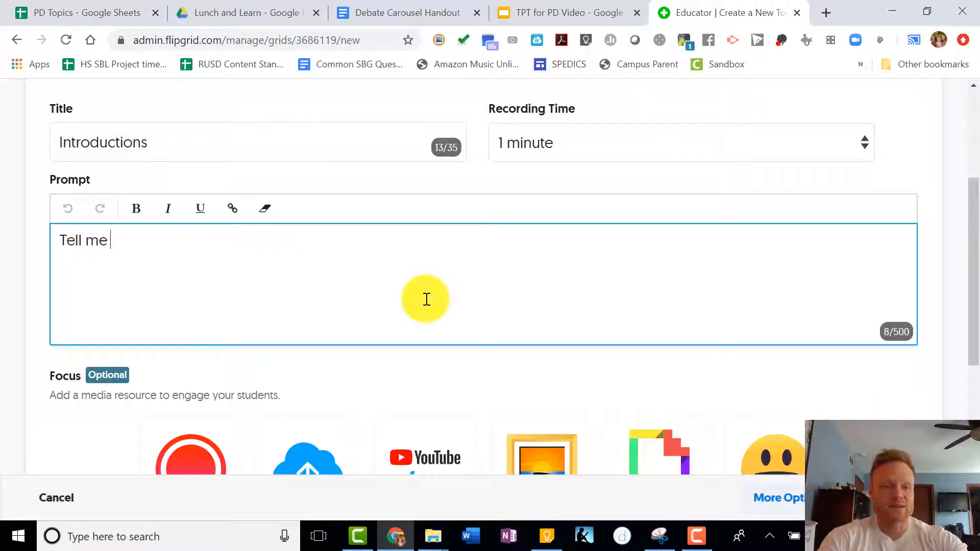
pyautogui.write('a lit')
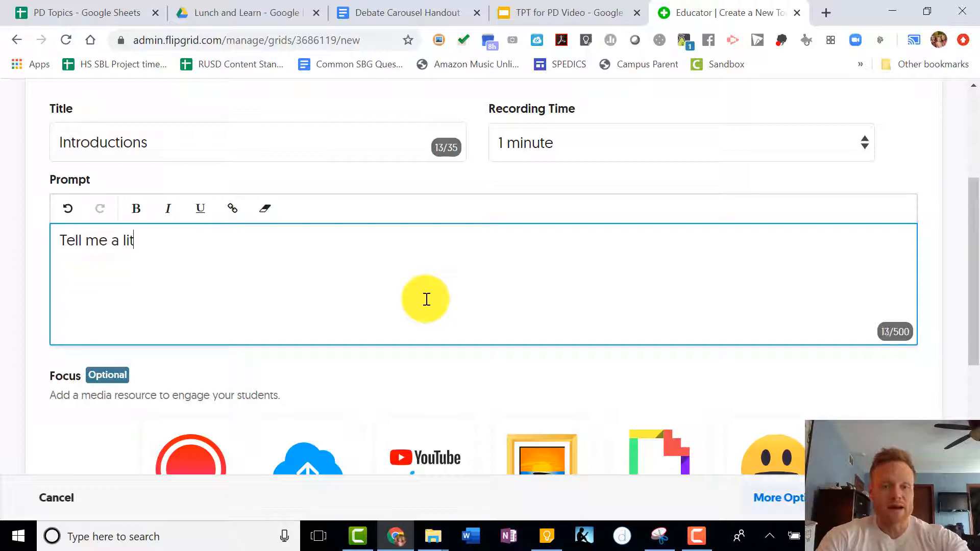
pyautogui.write('tle about yourself.  Inv')
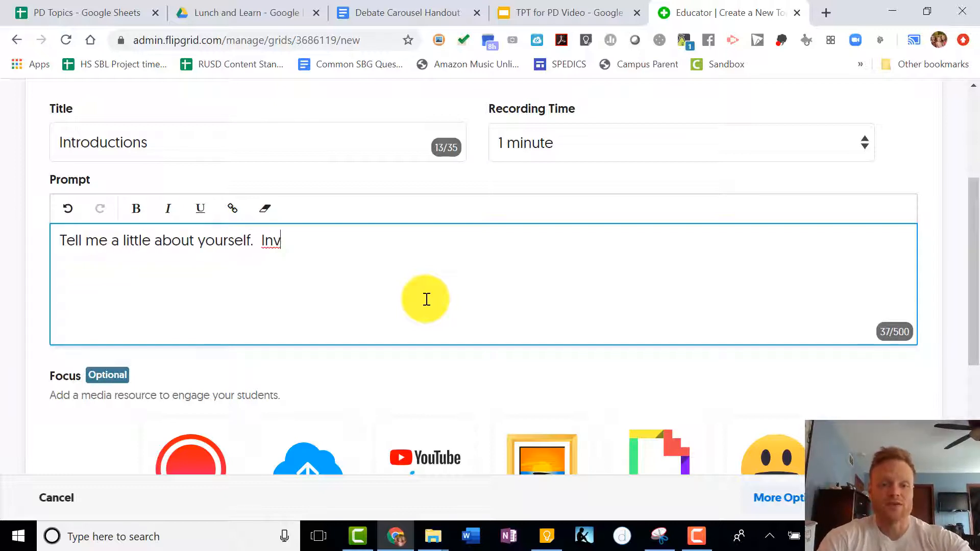
pyautogui.press('BackSpace')
pyautogui.write('clud')
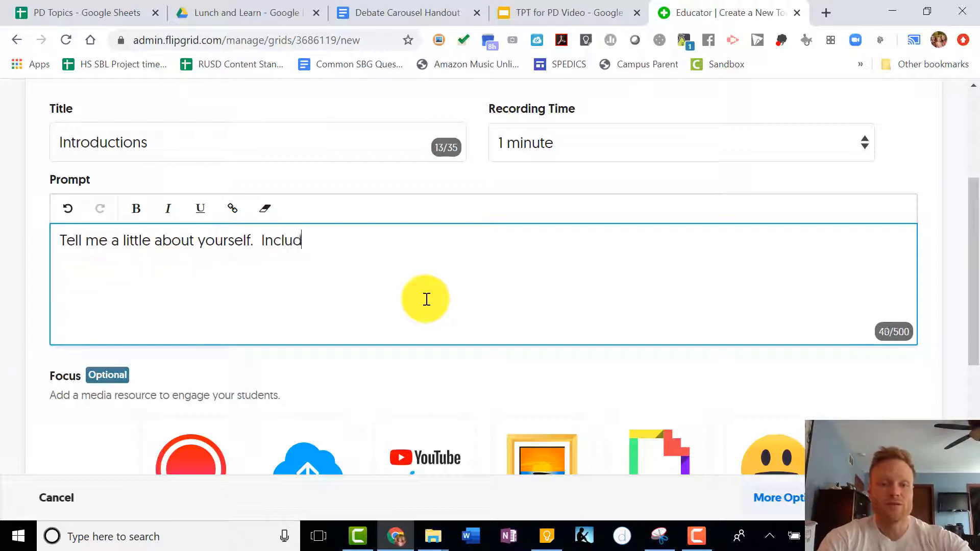
pyautogui.write('e one interesting fact.')
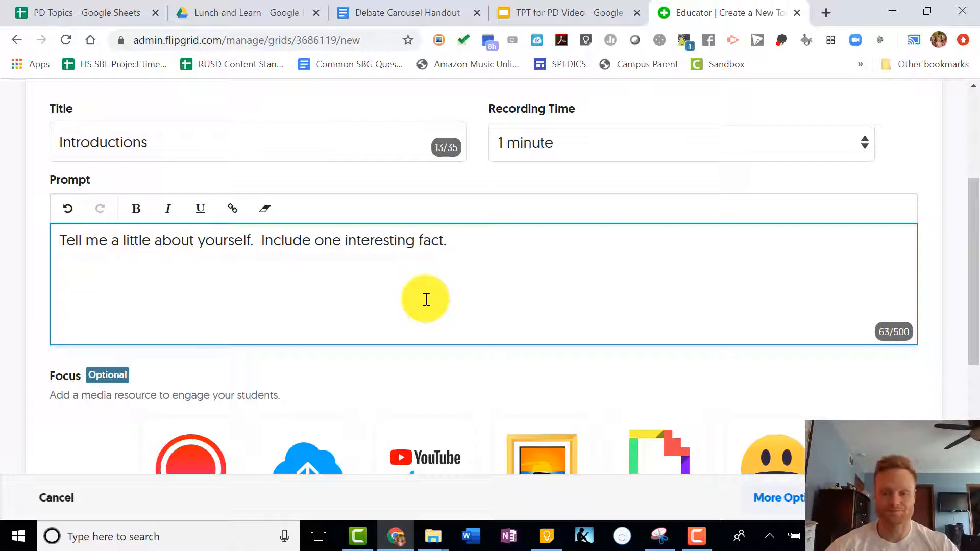
# Step: Create the Introductions topic without adding a focus media resource, and finish its sharing dialog
pyautogui.scroll(-4, 426, 299)
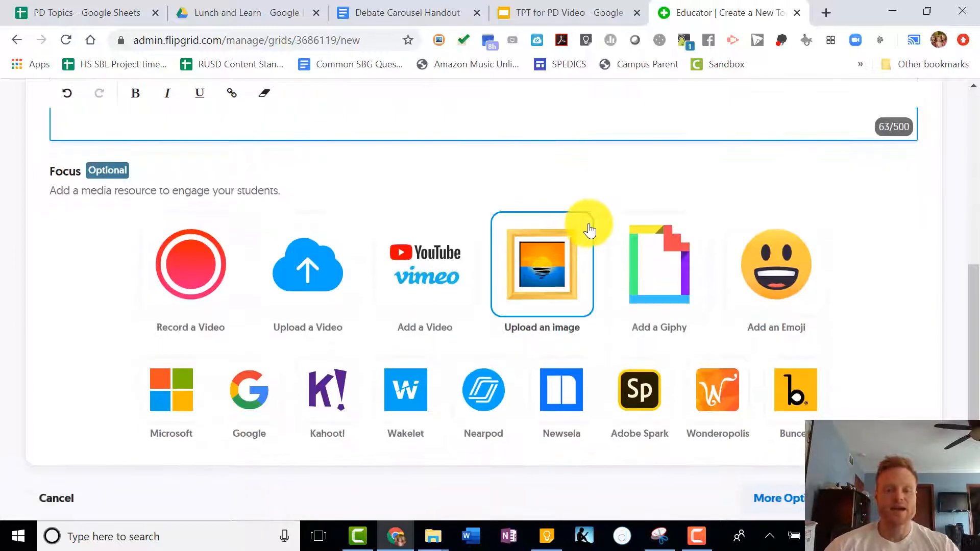
pyautogui.scroll(4, 431, 219)
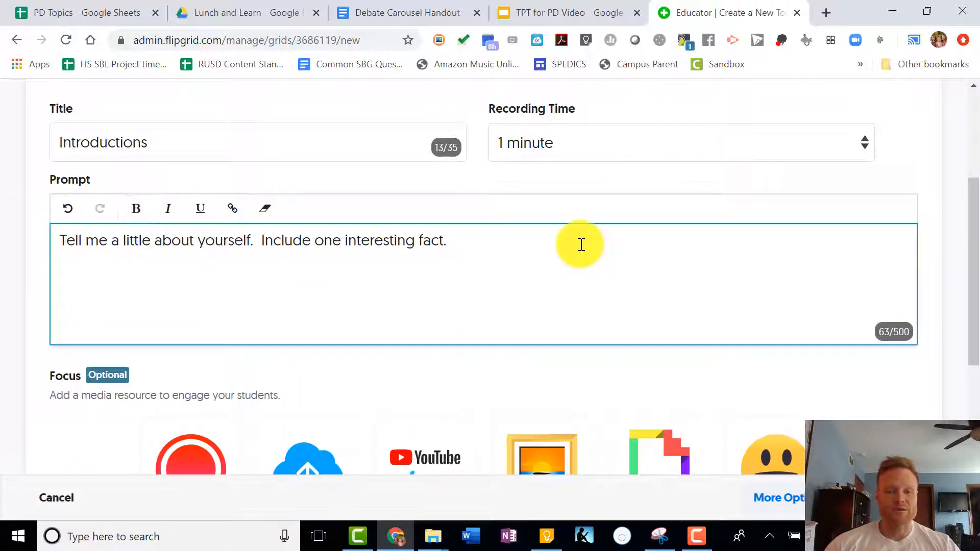
pyautogui.scroll(-4, 581, 244)
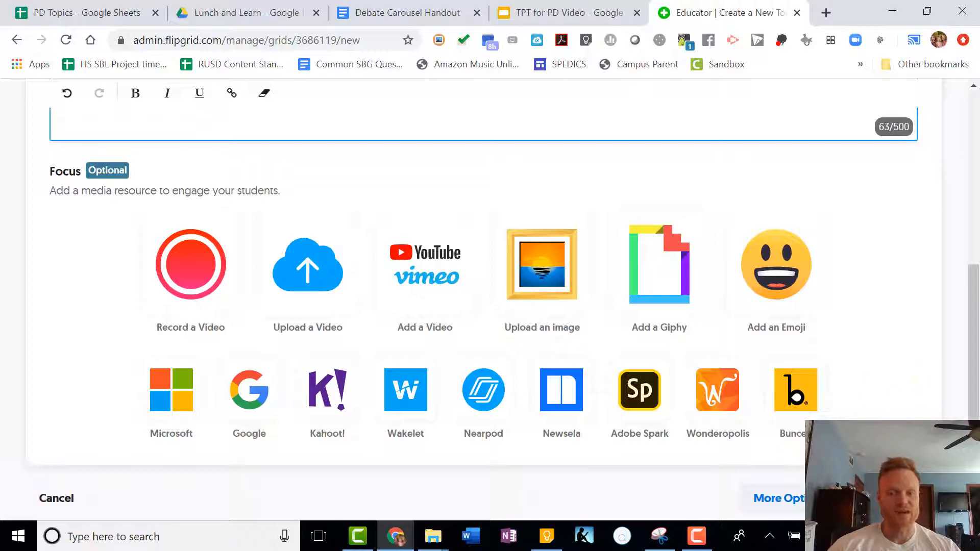
pyautogui.scroll(-2, 893, 449)
pyautogui.click(900, 397)
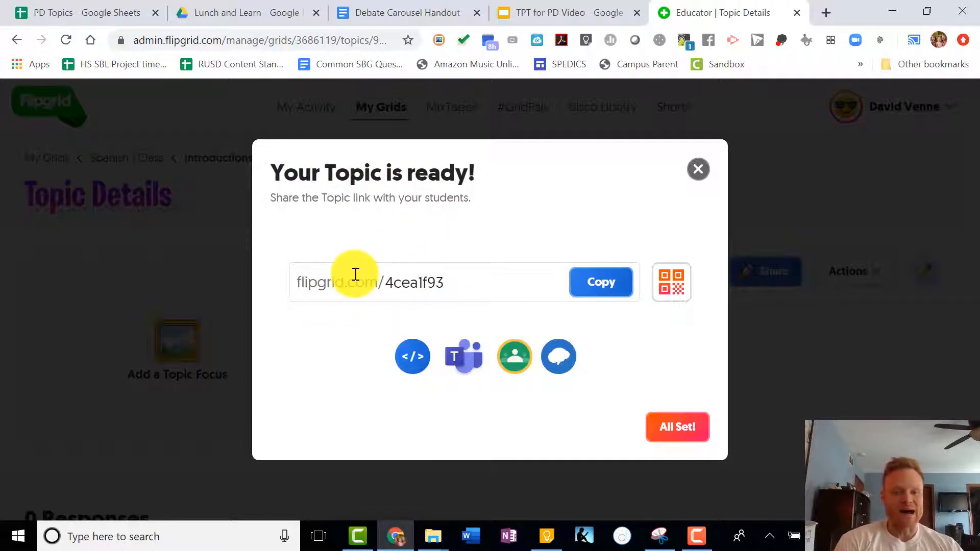
pyautogui.doubleClick(466, 278)
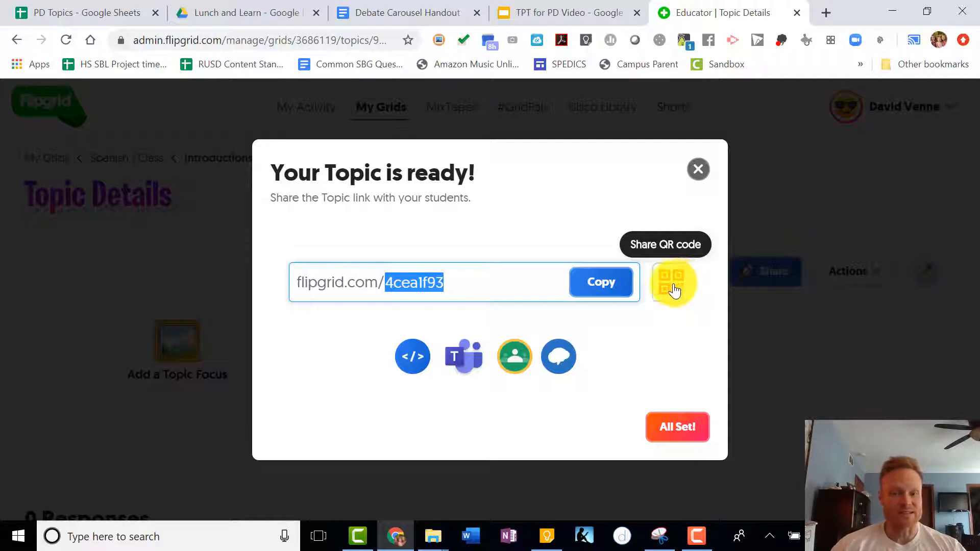
pyautogui.click(681, 438)
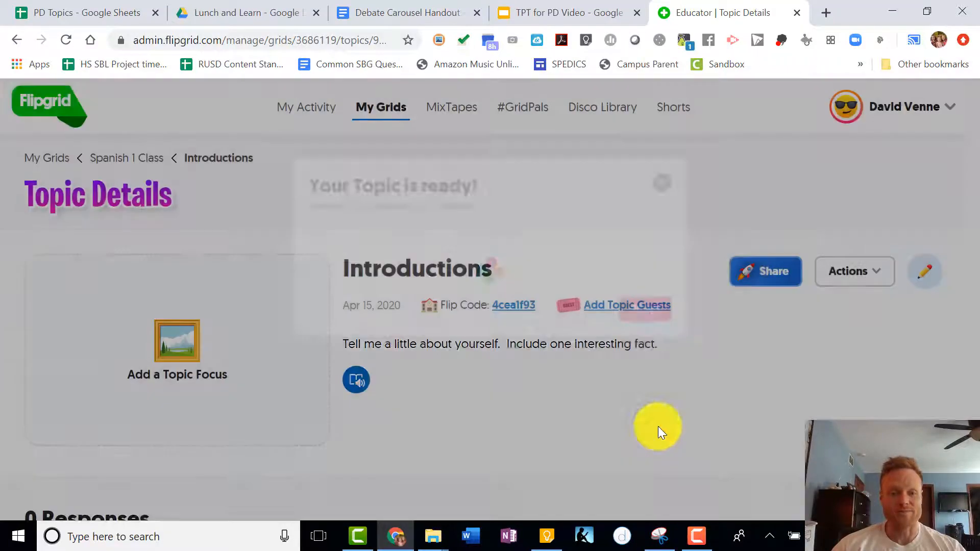
# Step: Go back to the list of grids and open the "Technology in the Classroom ET" topic in the Induction Night grid
pyautogui.scroll(-2, 558, 310)
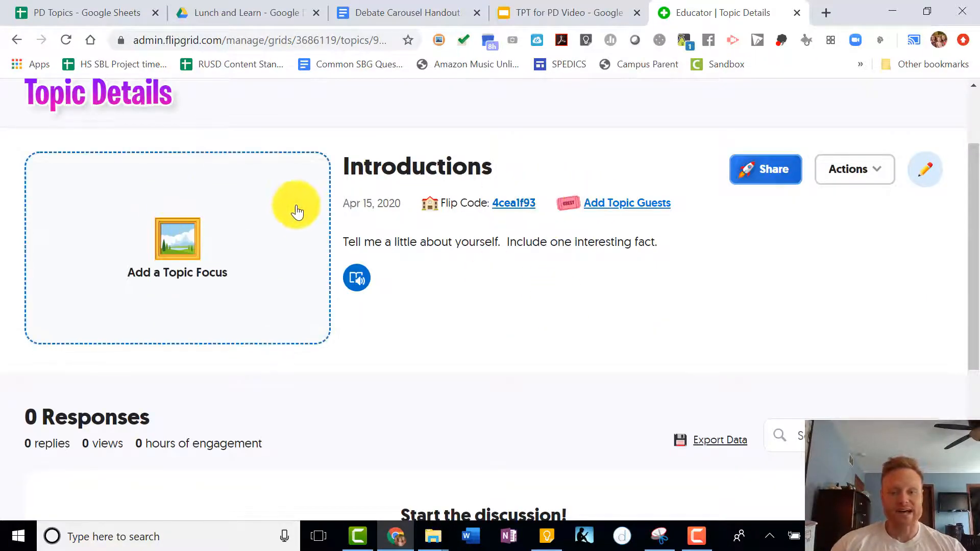
pyautogui.moveTo(356, 242); pyautogui.dragTo(651, 241)
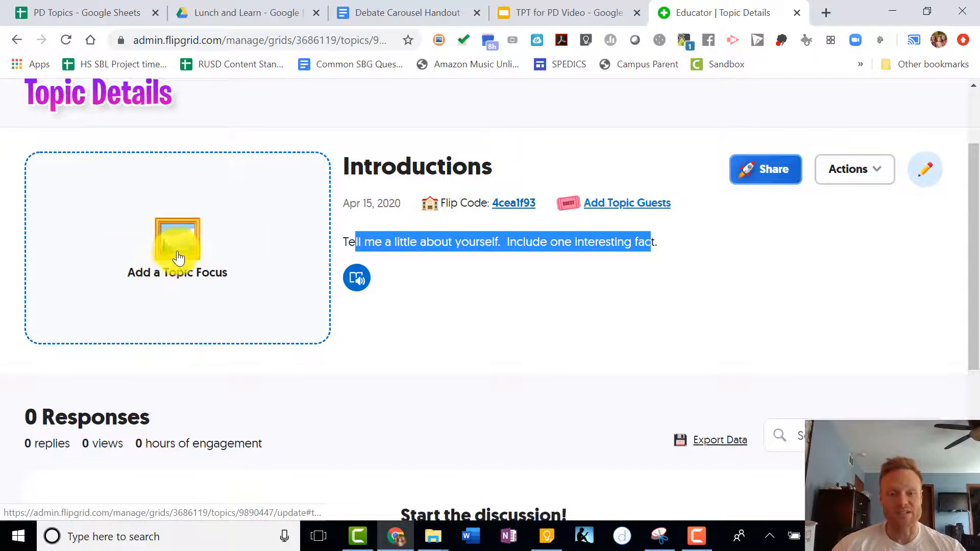
pyautogui.scroll(-5, 199, 235)
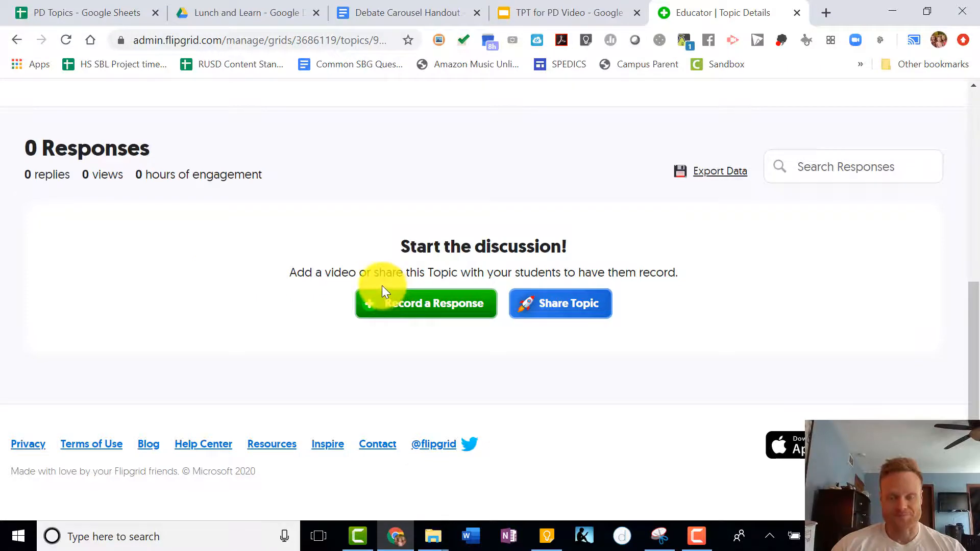
pyautogui.scroll(7, 382, 286)
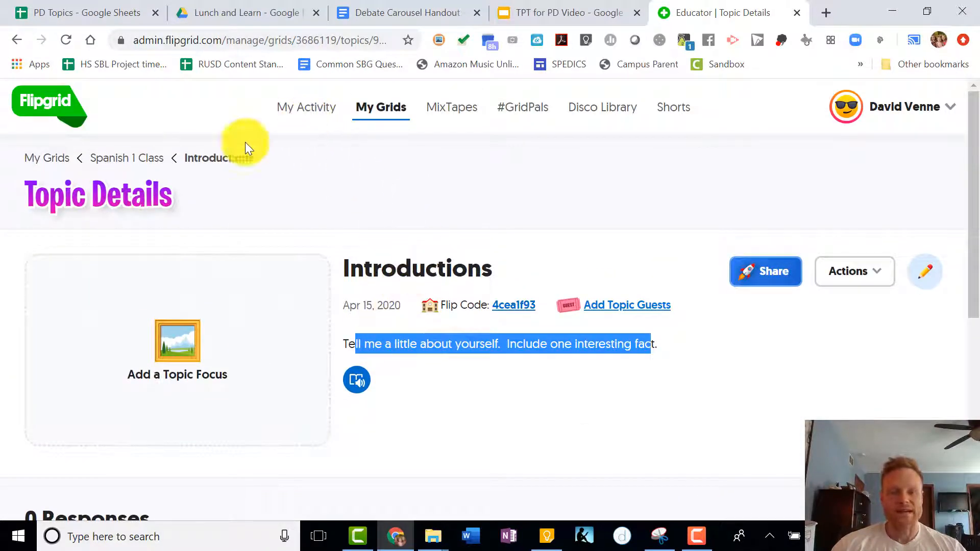
pyautogui.click(44, 158)
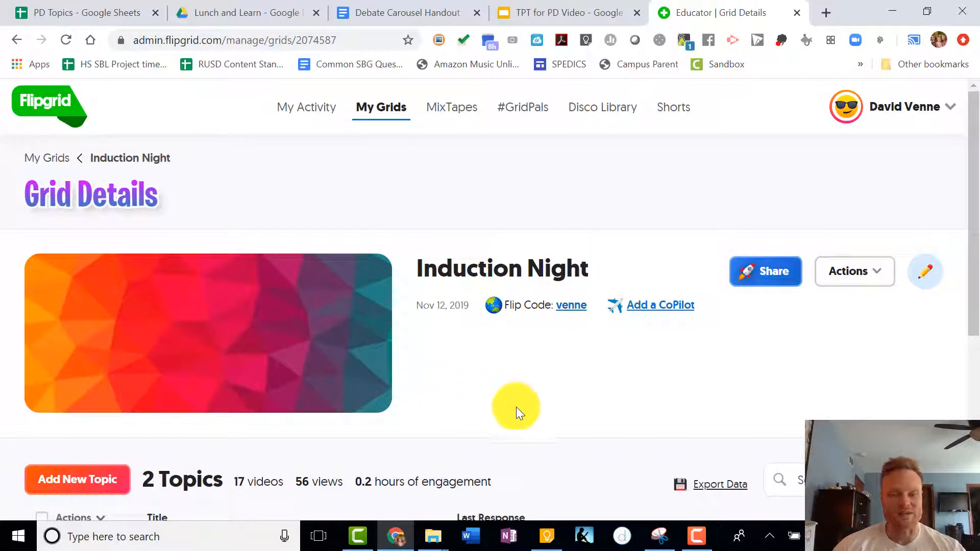
pyautogui.scroll(-4, 514, 390)
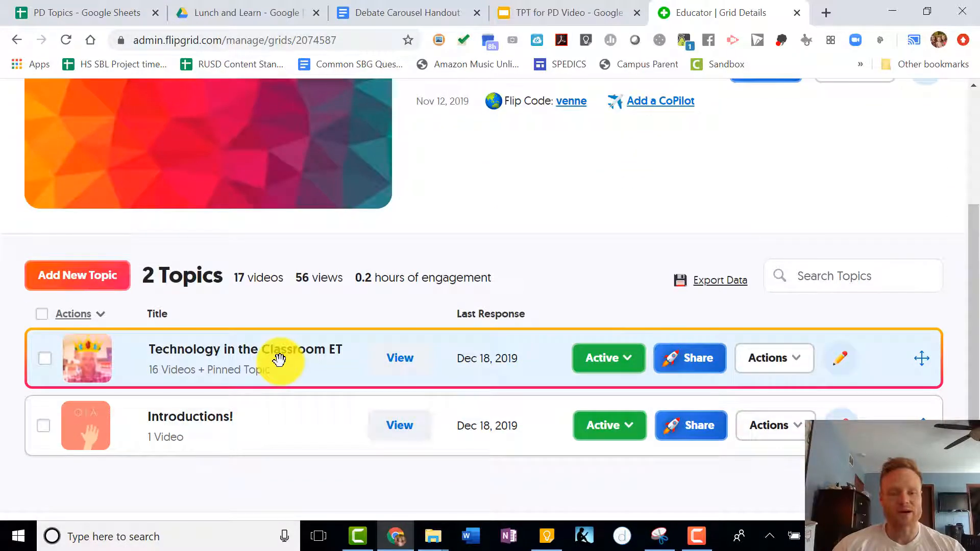
pyautogui.click(279, 359)
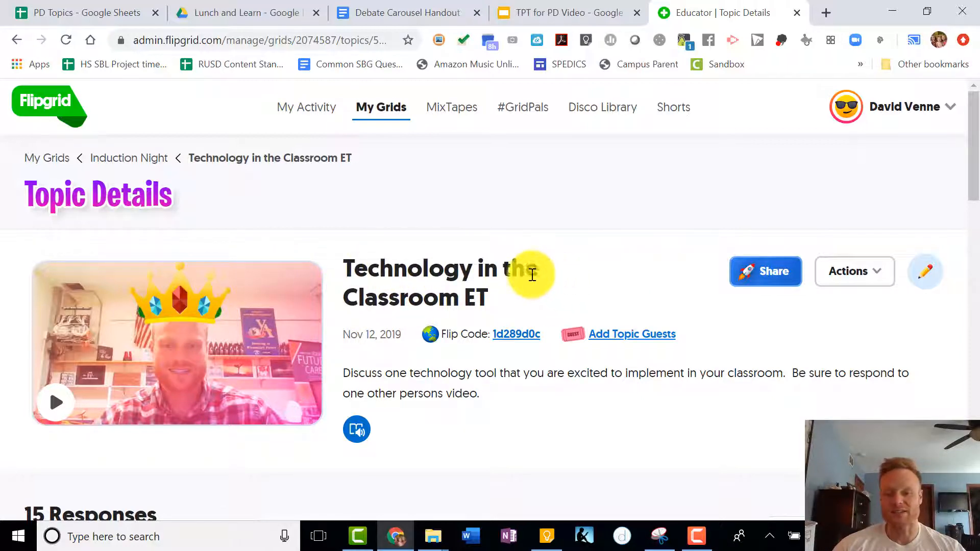
# Step: Play the topic's focus video, close it, and look through the list of video responses
pyautogui.doubleClick(480, 299)
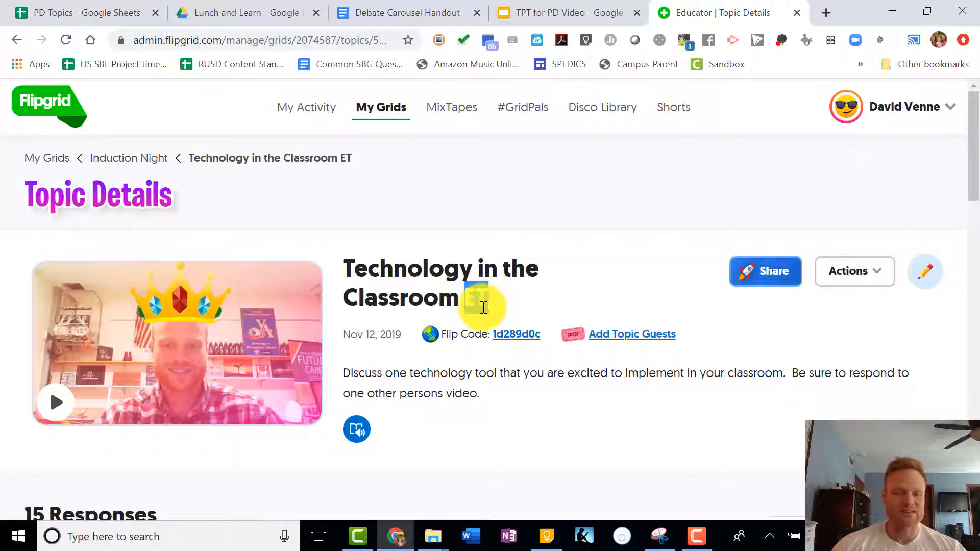
pyautogui.click(56, 409)
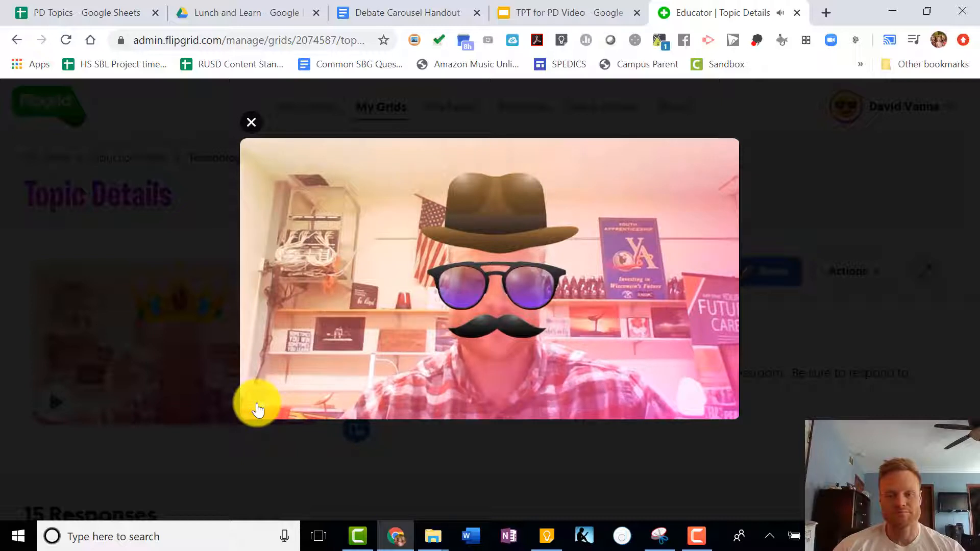
pyautogui.moveTo(256, 406)
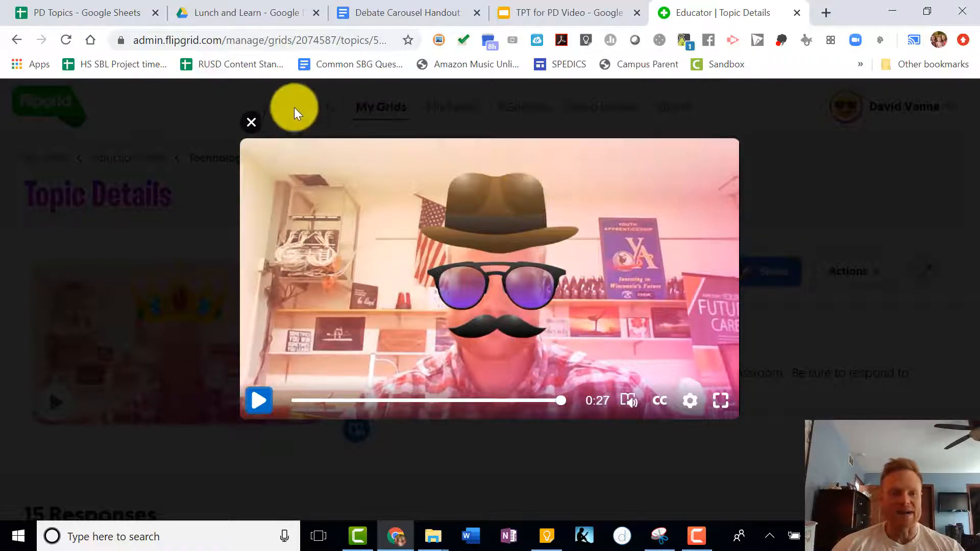
pyautogui.click(252, 122)
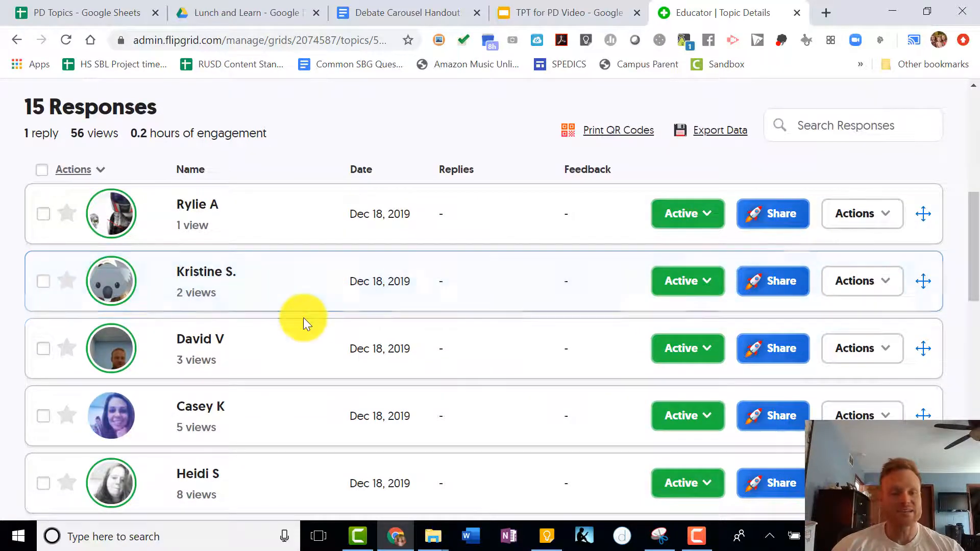
pyautogui.scroll(-2, 220, 214)
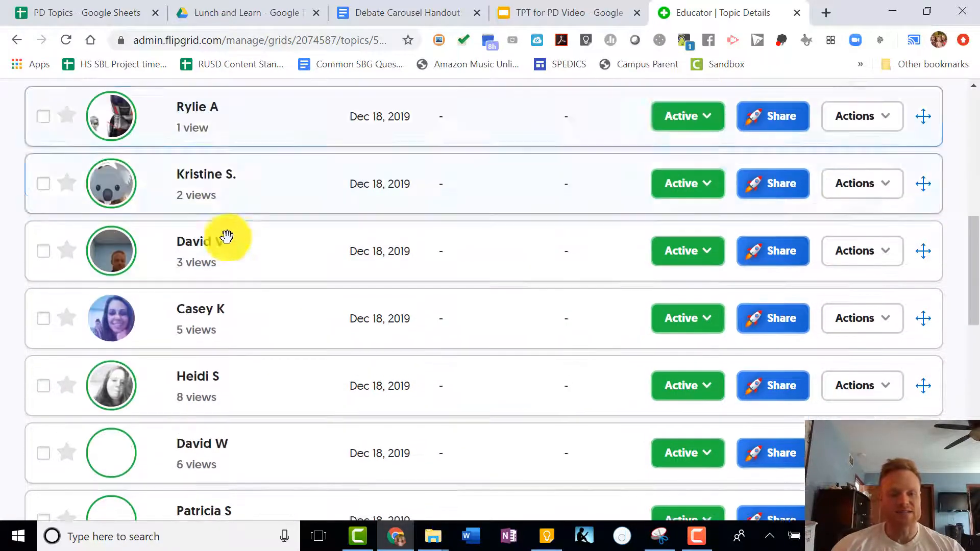
pyautogui.scroll(-2, 190, 466)
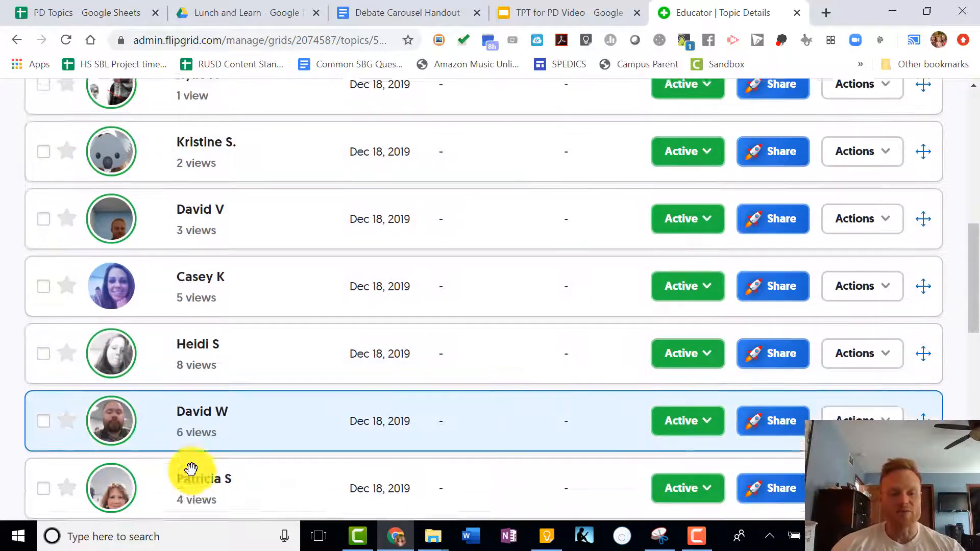
pyautogui.scroll(6, 385, 457)
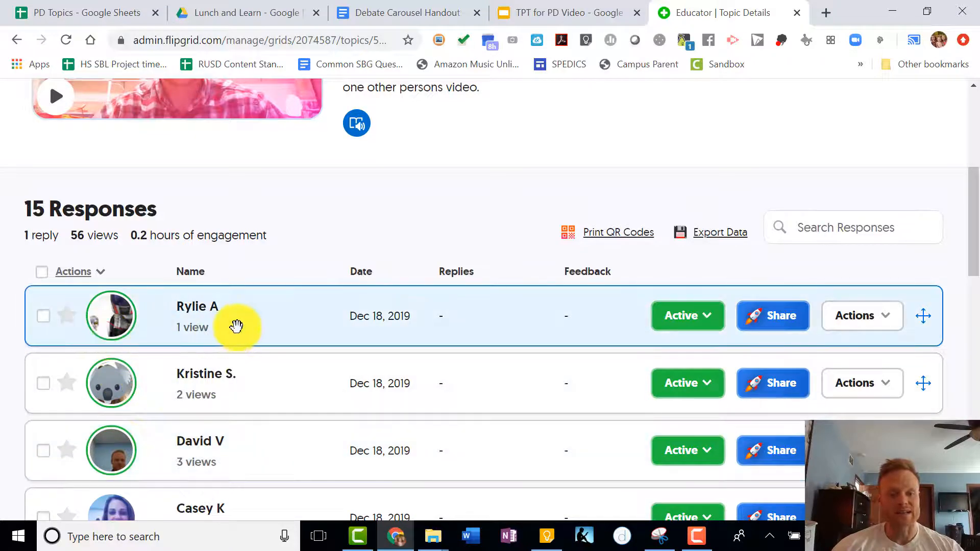
pyautogui.scroll(-6, 367, 422)
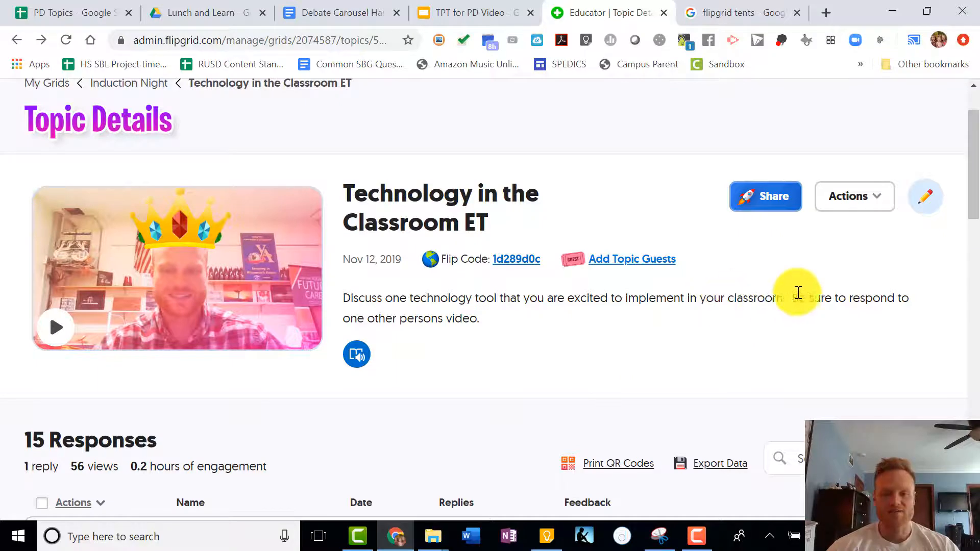
# Step: Open the "Technology in the Classroom ET" topic for editing and examine its attachment, status, video feature and feedback settings
pyautogui.click(930, 207)
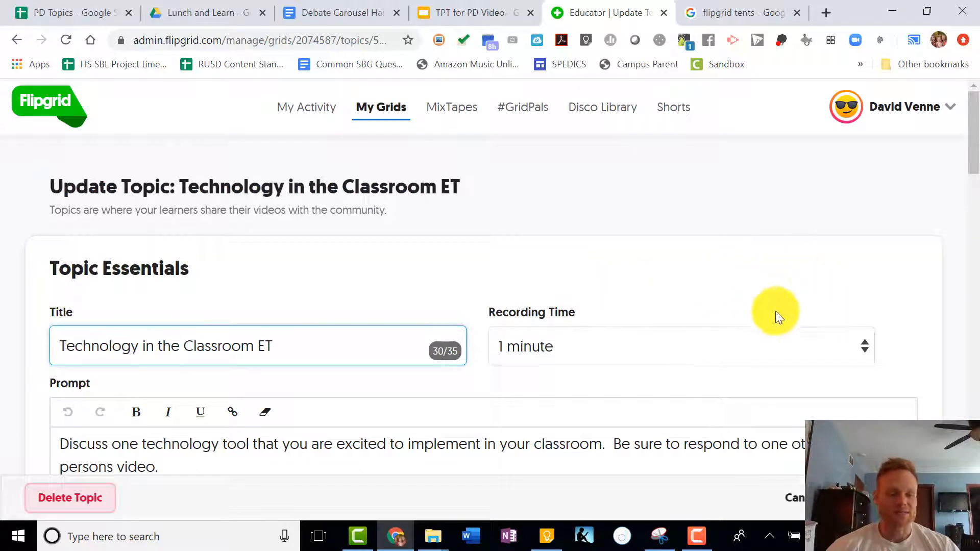
pyautogui.scroll(-2, 536, 343)
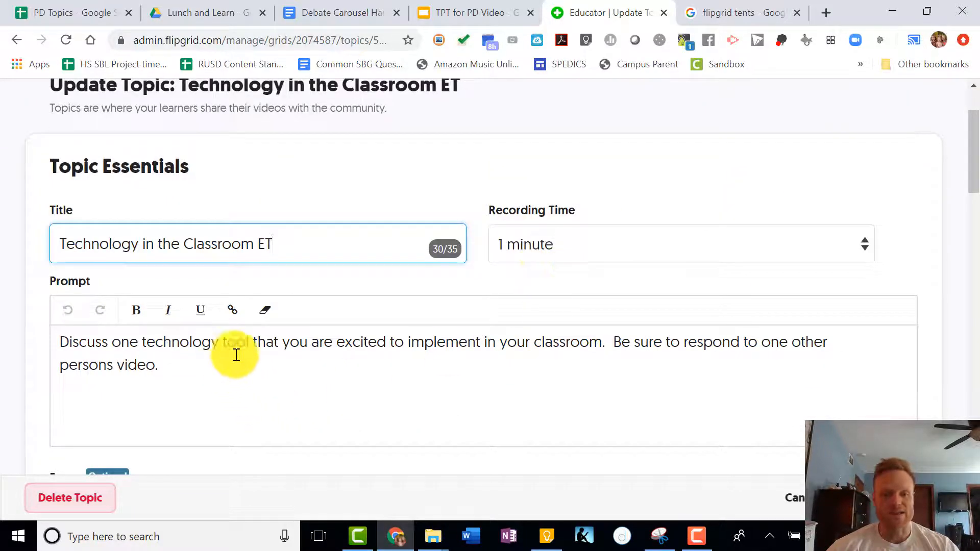
pyautogui.scroll(-2, 256, 331)
pyautogui.scroll(-2, 414, 321)
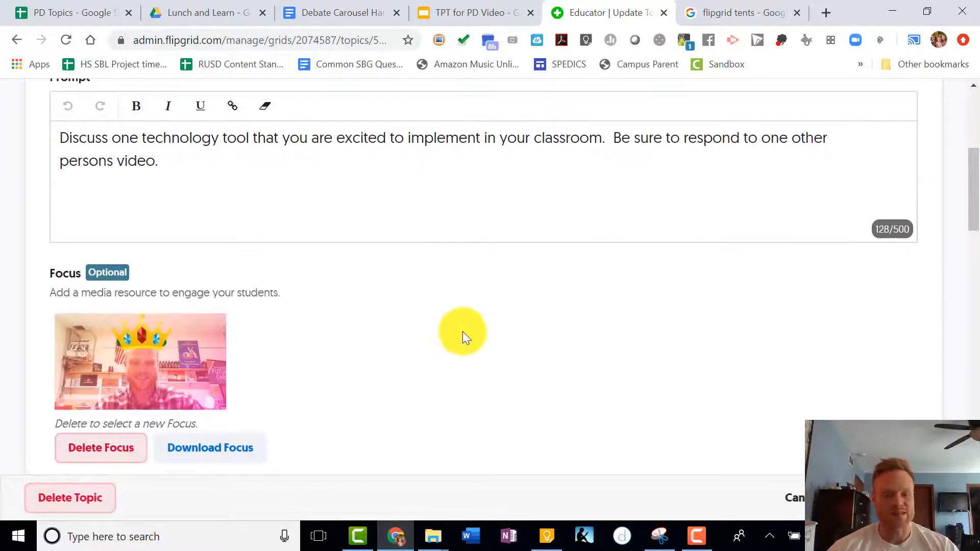
pyautogui.scroll(-8, 465, 332)
pyautogui.scroll(-2, 470, 328)
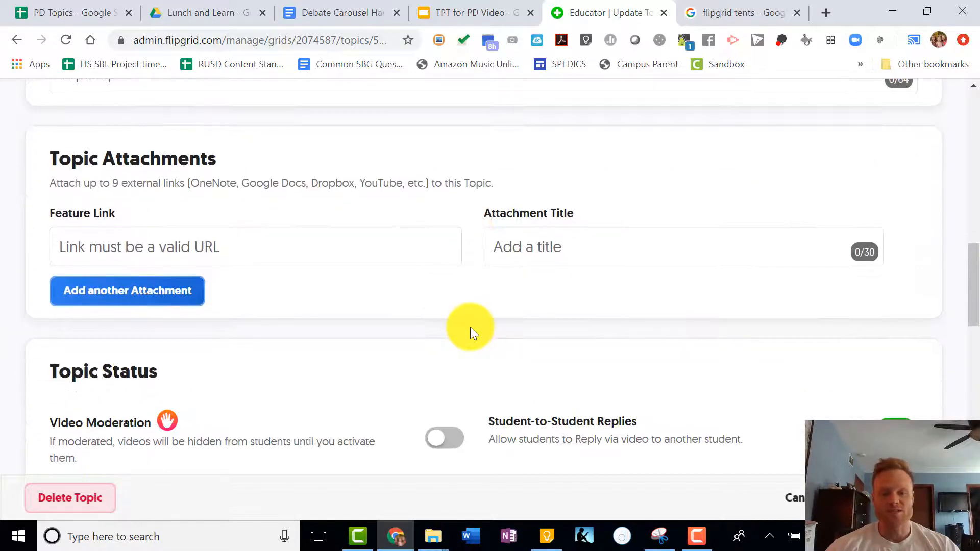
pyautogui.scroll(-4, 471, 328)
pyautogui.scroll(-2, 470, 327)
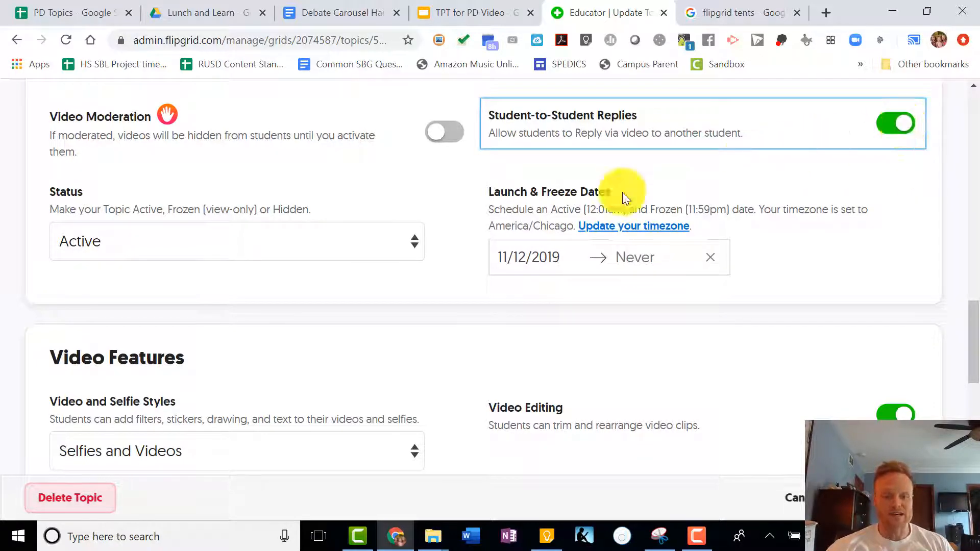
pyautogui.scroll(-4, 668, 250)
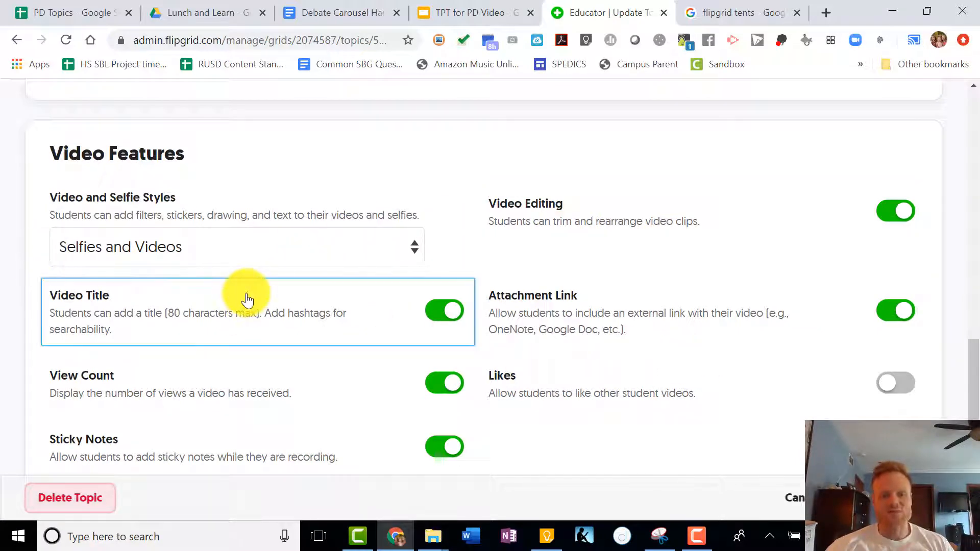
pyautogui.scroll(-2, 574, 347)
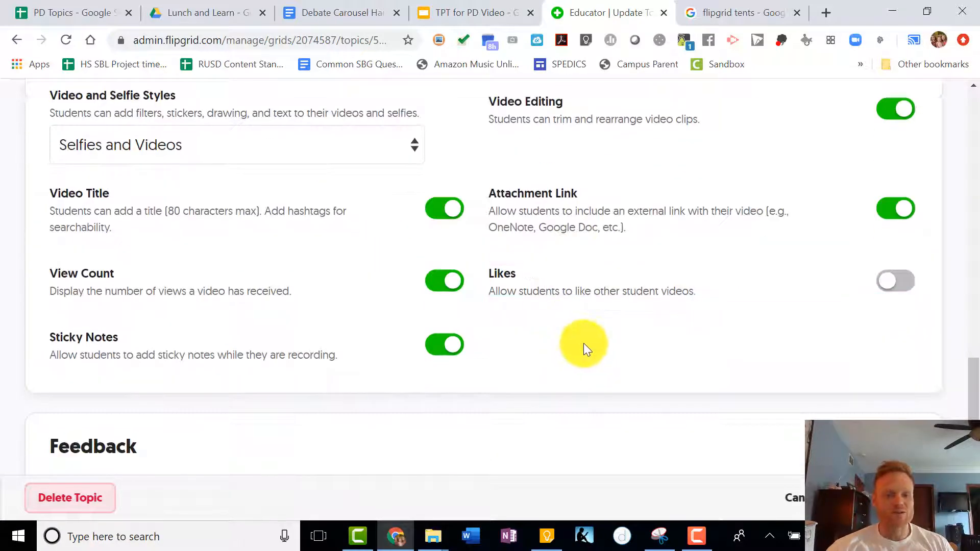
pyautogui.scroll(-2, 584, 344)
pyautogui.scroll(-2, 587, 350)
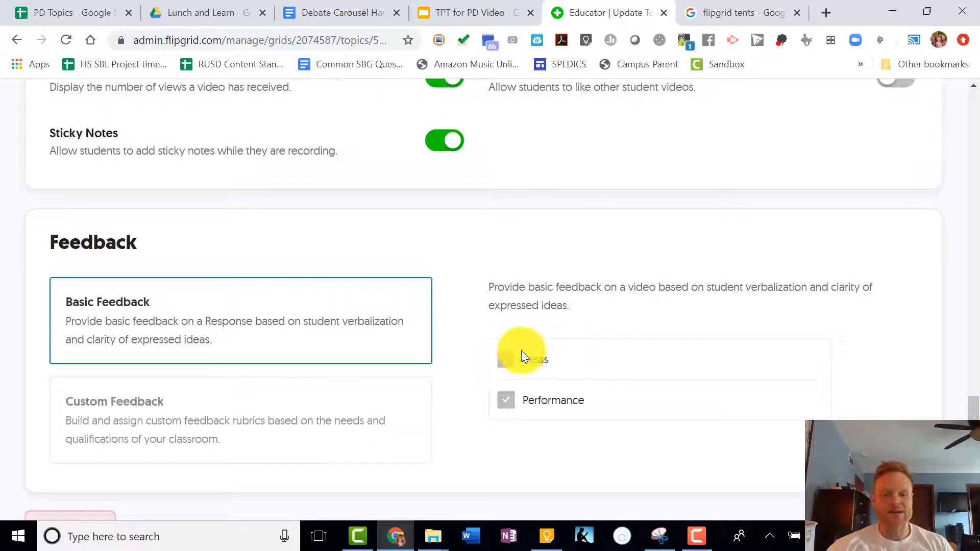
# Step: Leave the topic's edit page without saving and return to the "Technology in the Classroom ET" topic's details and response list
pyautogui.scroll(2, 357, 427)
pyautogui.scroll(2, 363, 424)
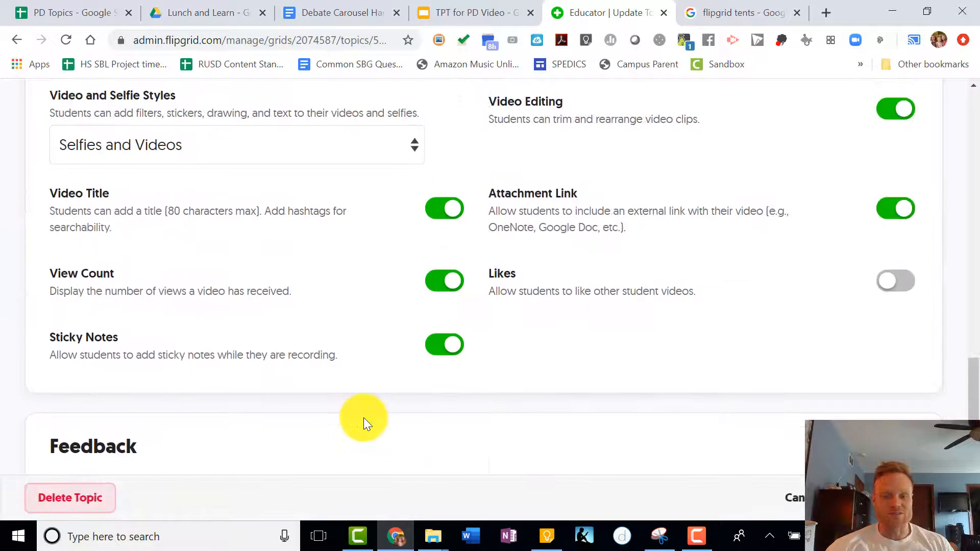
pyautogui.scroll(15, 364, 417)
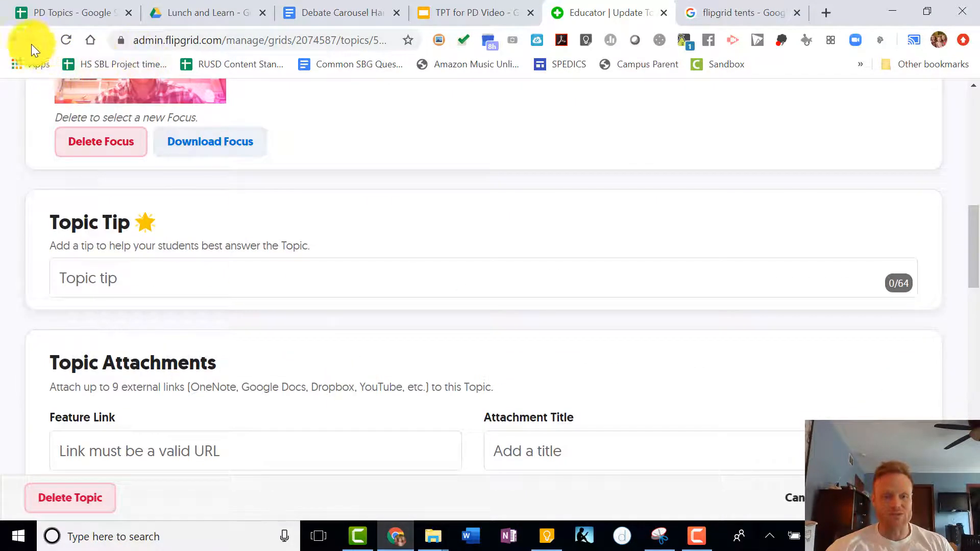
pyautogui.click(16, 41)
pyautogui.scroll(-3, 658, 358)
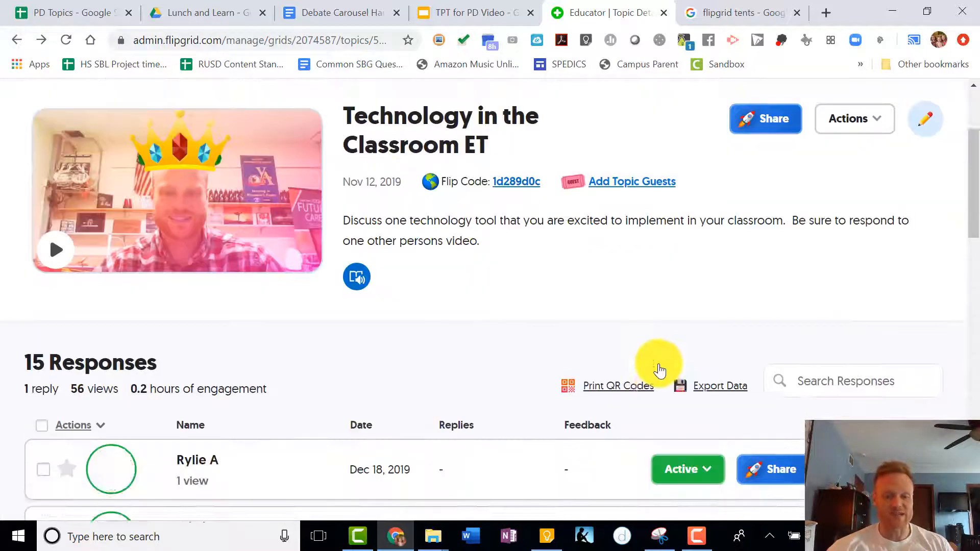
pyautogui.scroll(1, 658, 368)
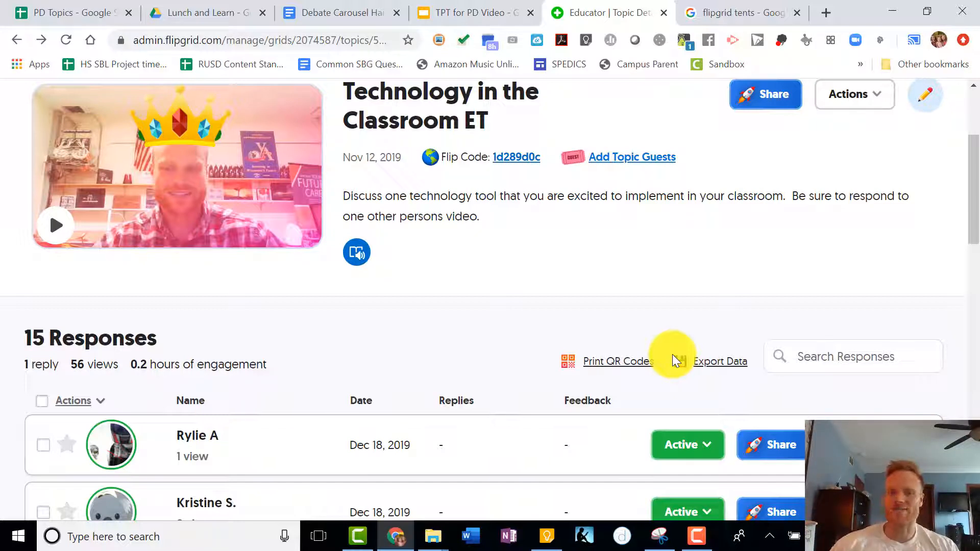
# Step: Switch to the open "flipgrid tents" Google image results and preview the Twitter photo of a person seated inside a green Flipgrid tent
pyautogui.click(743, 18)
pyautogui.scroll(-2, 552, 253)
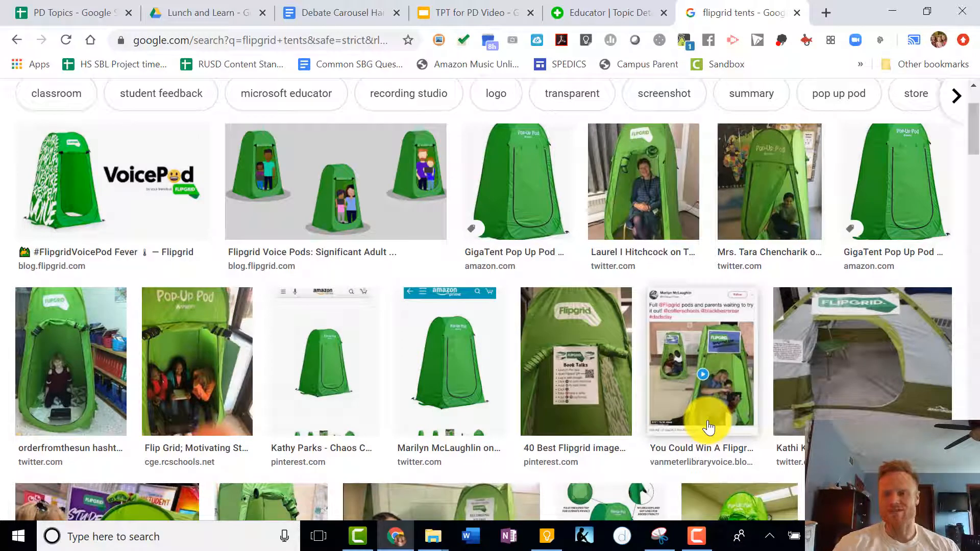
pyautogui.click(636, 204)
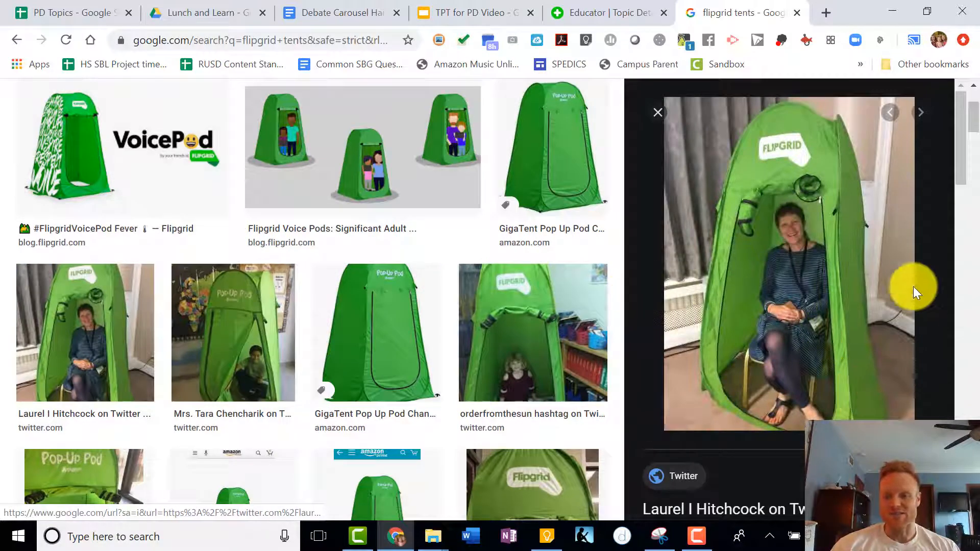